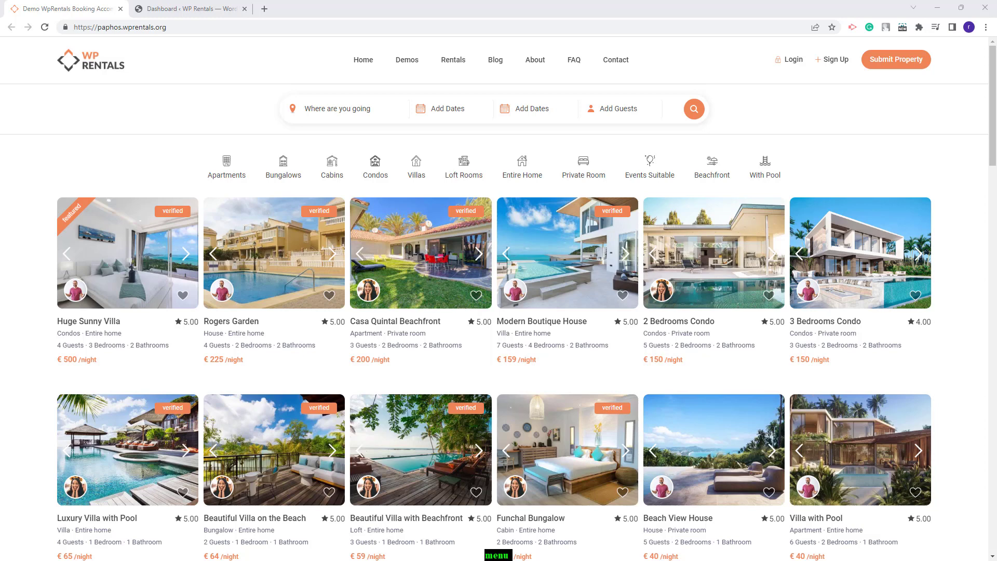
- Switch from the Paphos demo site tab to the WordPress Dashboard tab
key(ctrl+Tab)
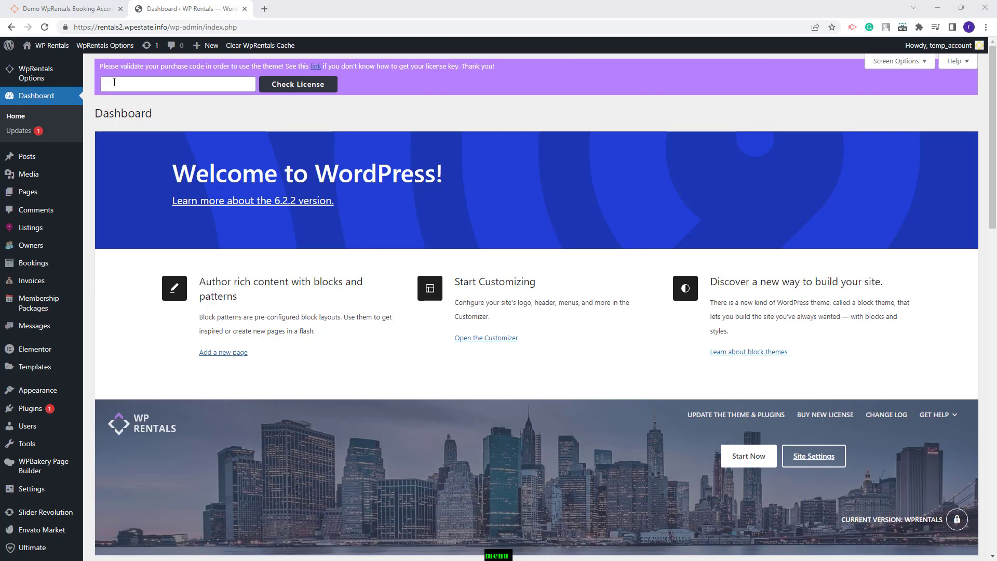
- Paste the theme purchase code into the license field and submit it with Check License
click(234, 85)
key(ctrl+v)
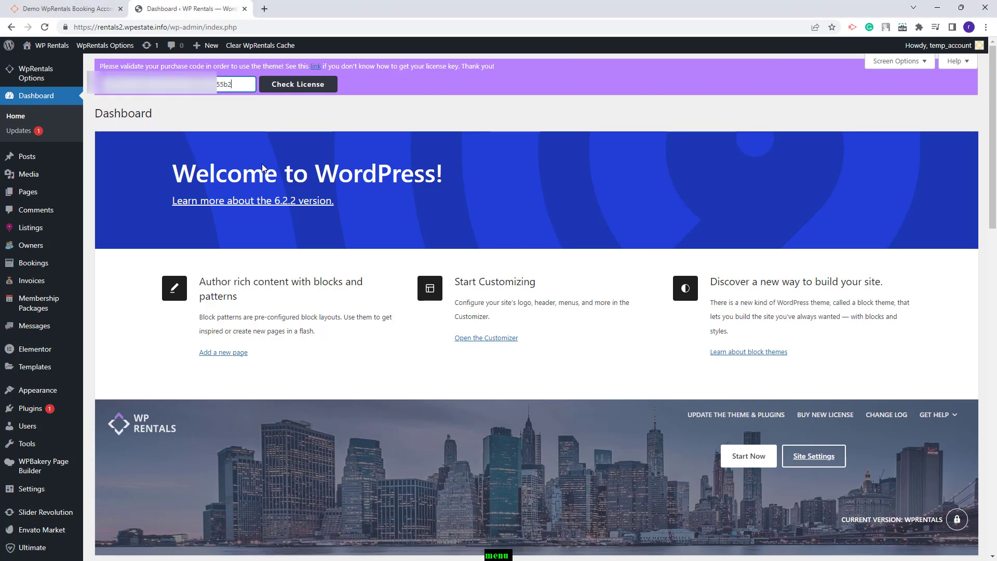
click(274, 88)
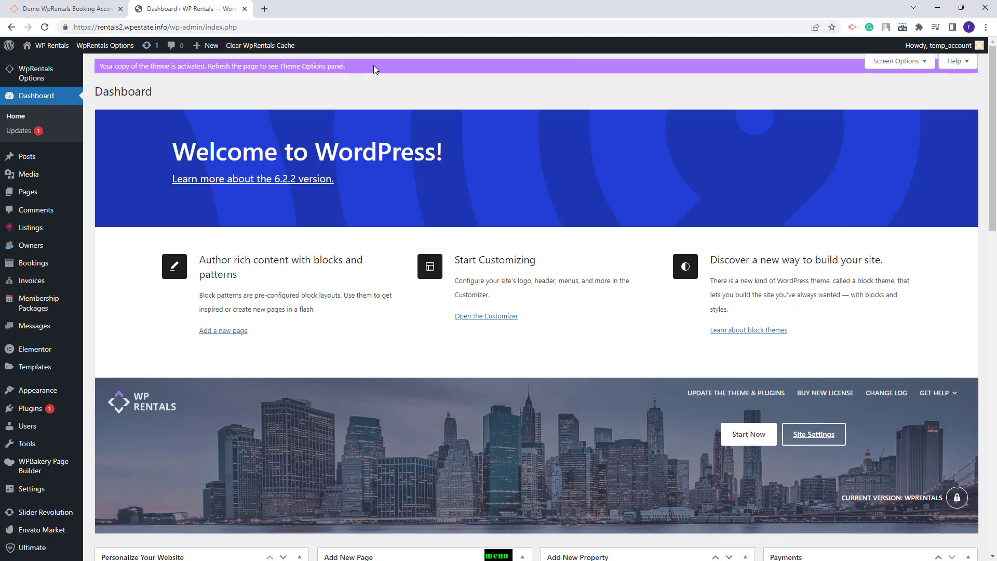
- Search the plugin directory for 'svg' and install the SVG Support plugin
click(31, 408)
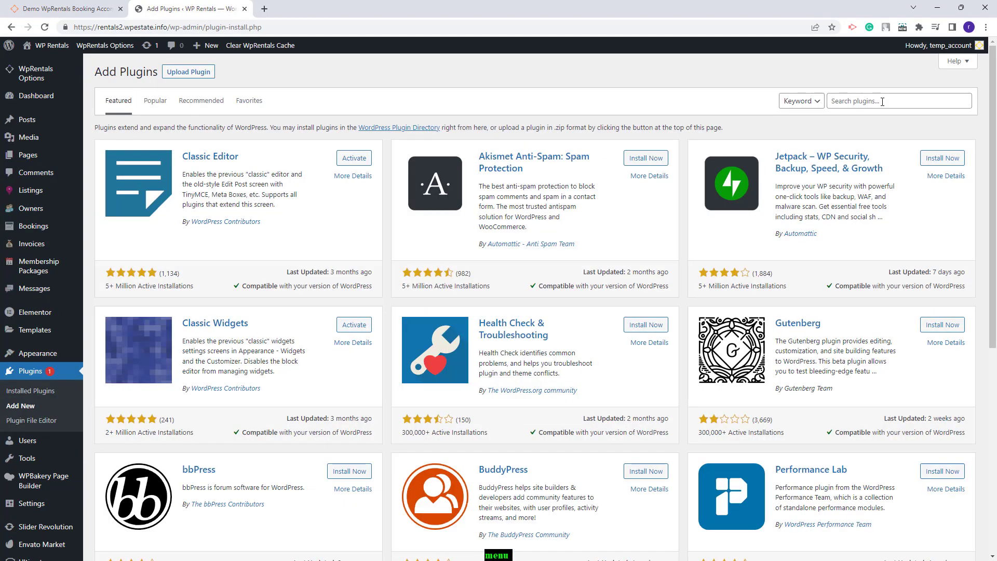
click(882, 101)
text(svg)
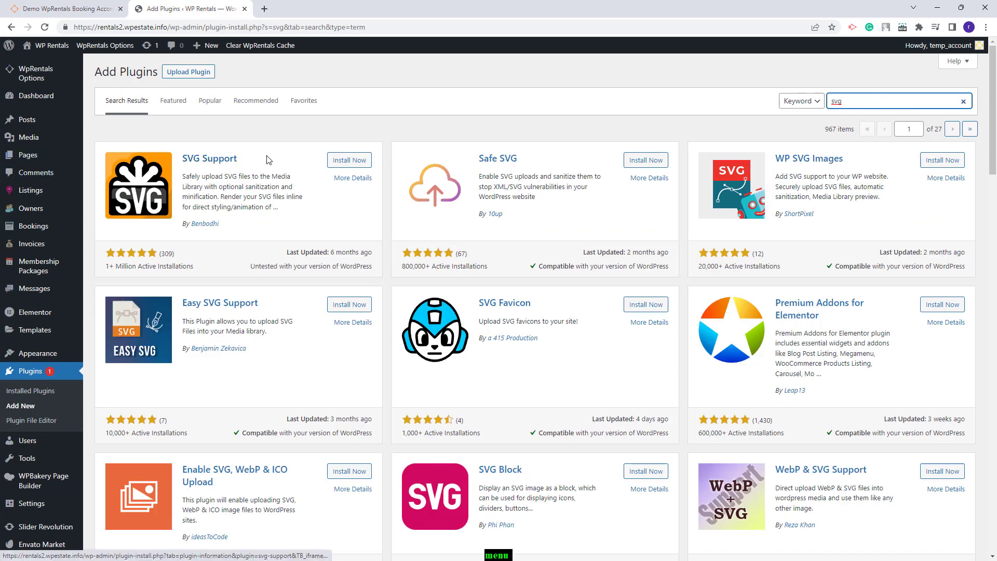
click(361, 160)
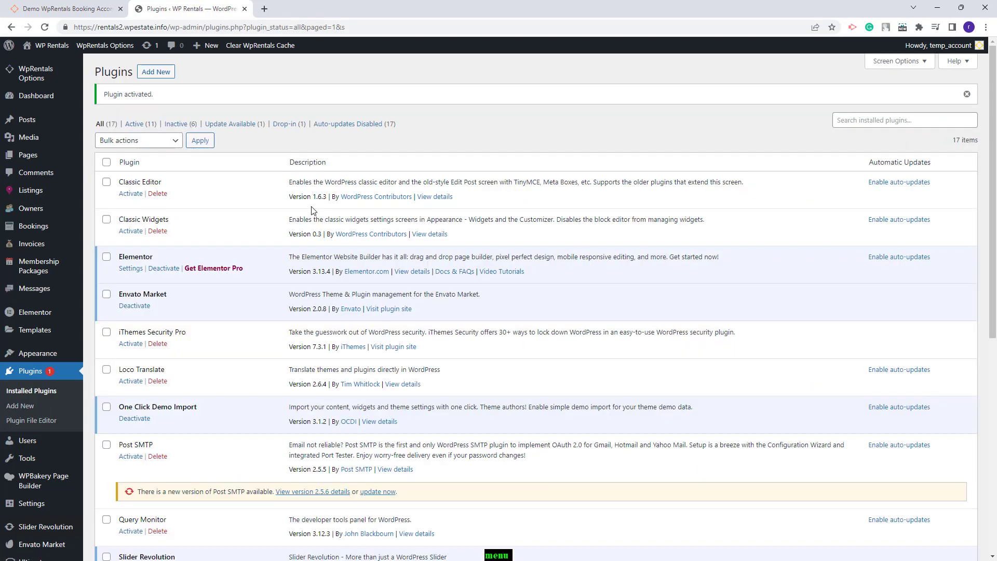
- Run the Paphos Demo import from WpRentals Options > Import Demo until it completes
mouse_move(48, 81)
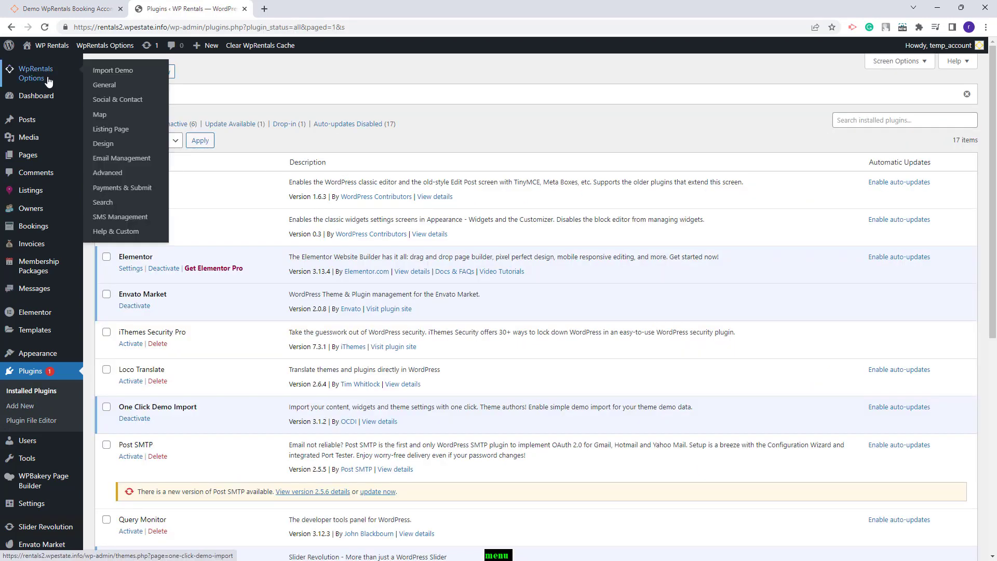
click(134, 71)
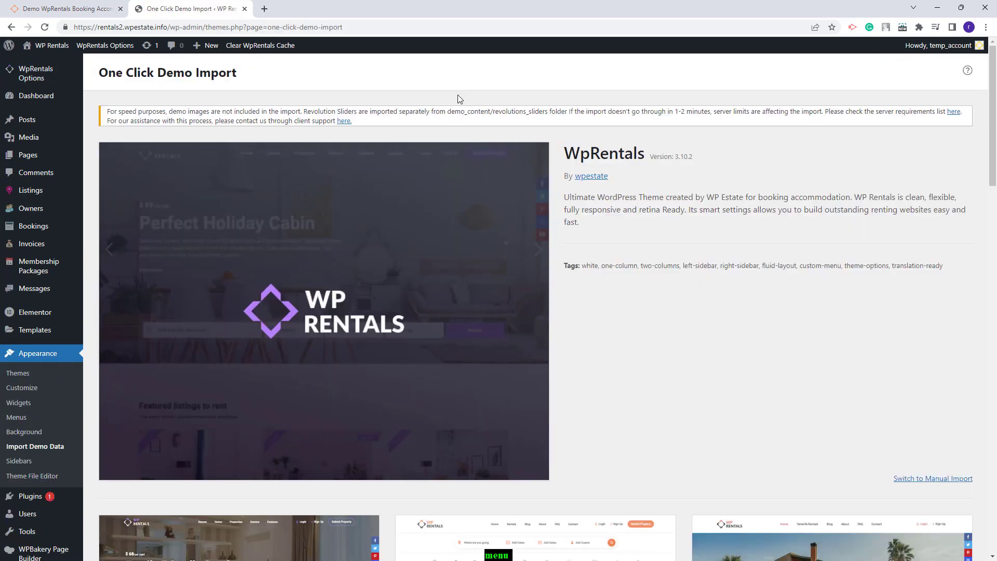
scroll(462, 153, down, 5)
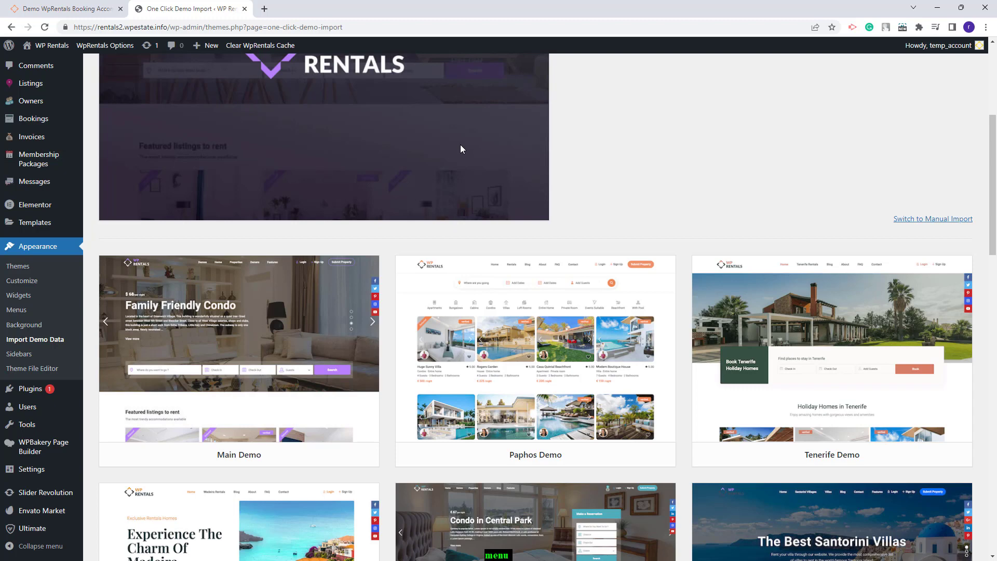
scroll(460, 149, down, 1)
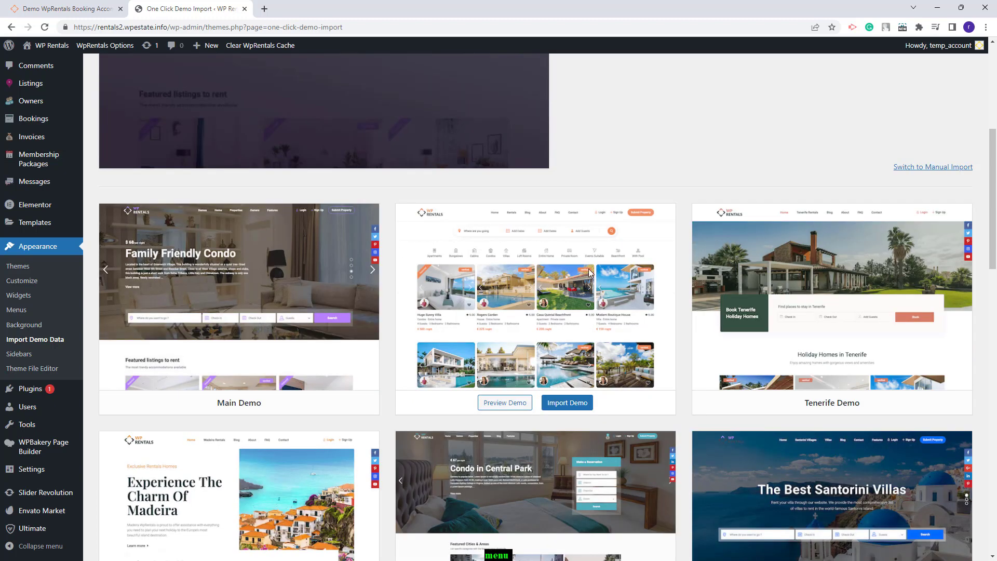
click(566, 407)
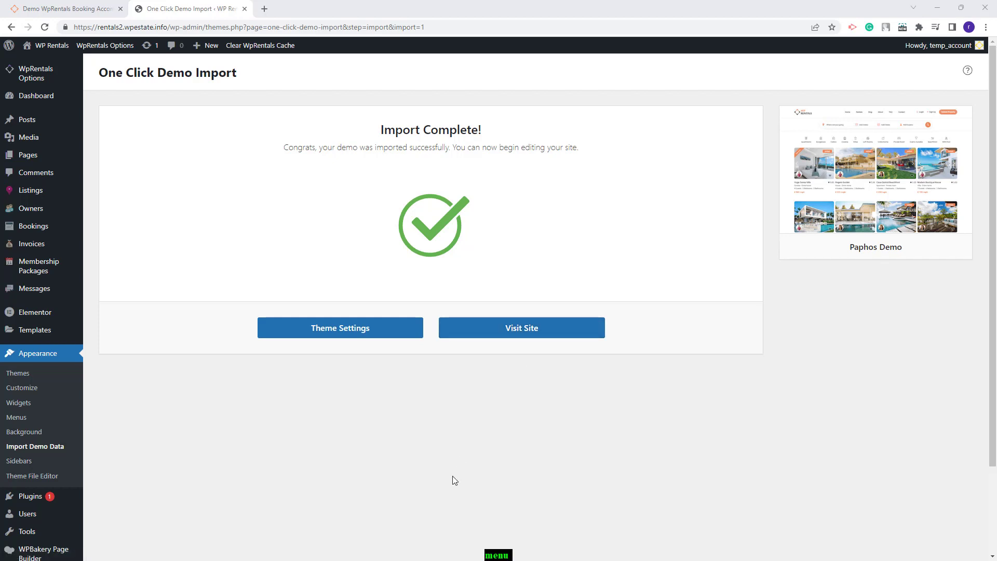
scroll(244, 467, down, 3)
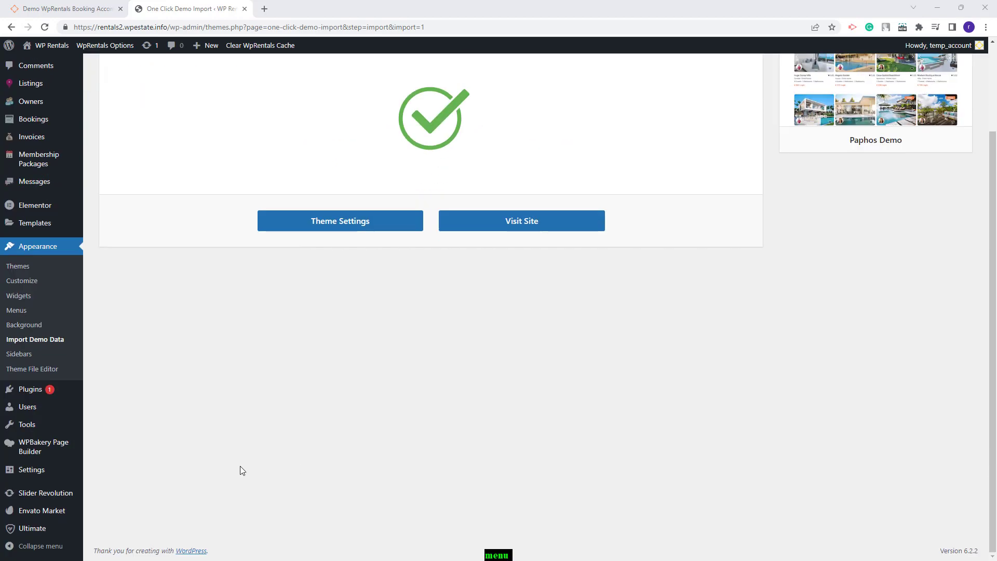
right_click(25, 471)
- In a new Settings > Permalinks tab, choose the Post name structure and save
click(59, 373)
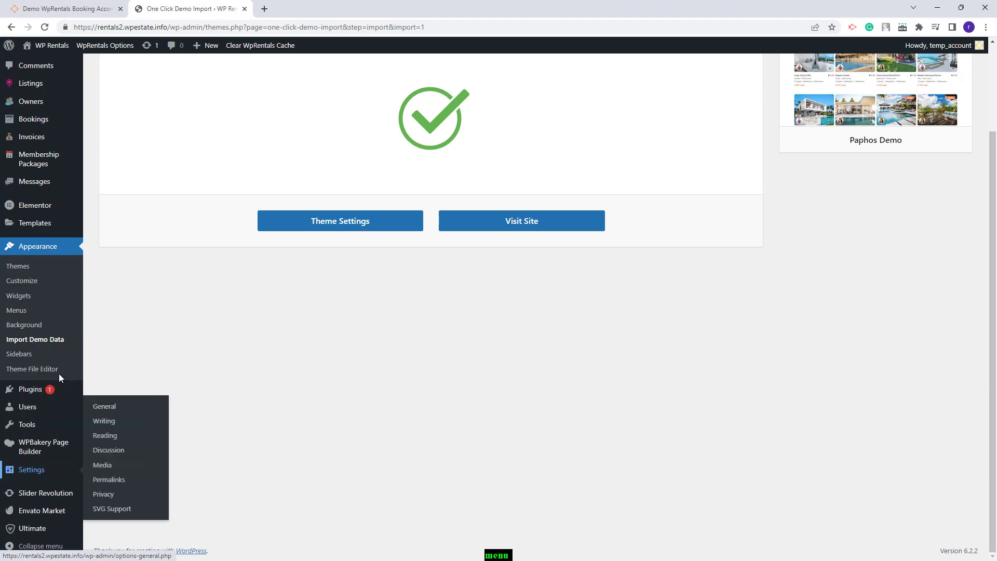
key(ctrl+Tab)
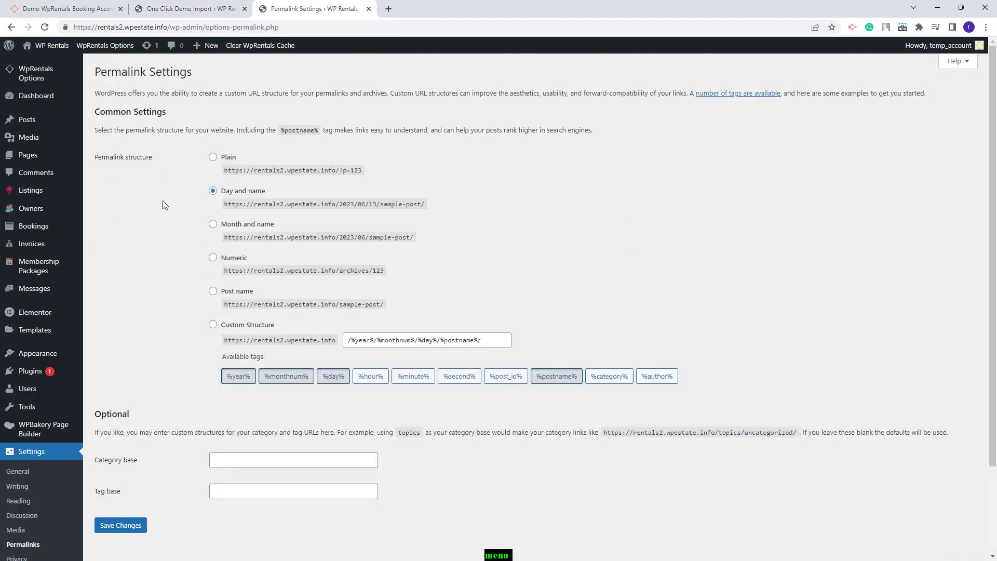
click(213, 292)
click(136, 526)
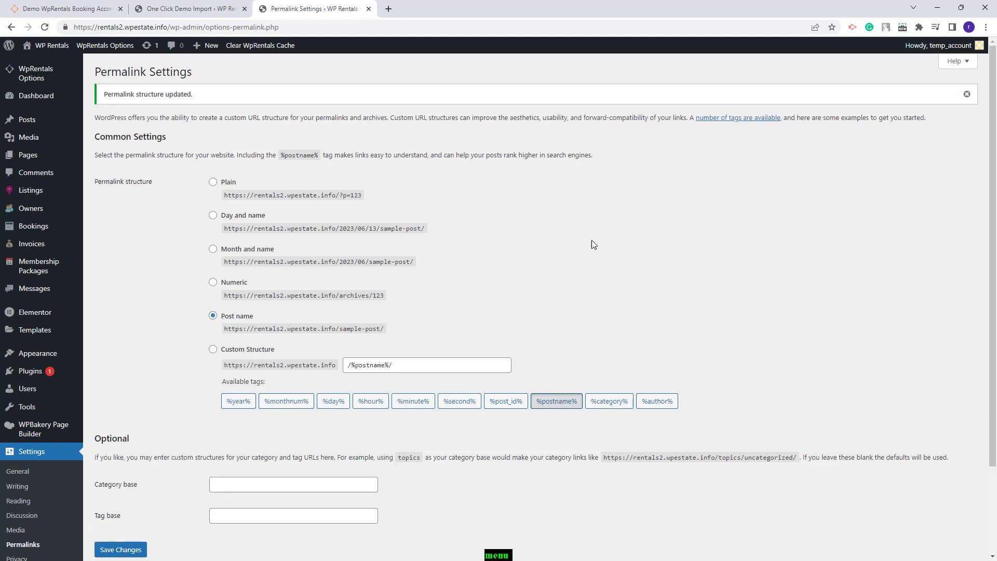
mouse_move(45, 79)
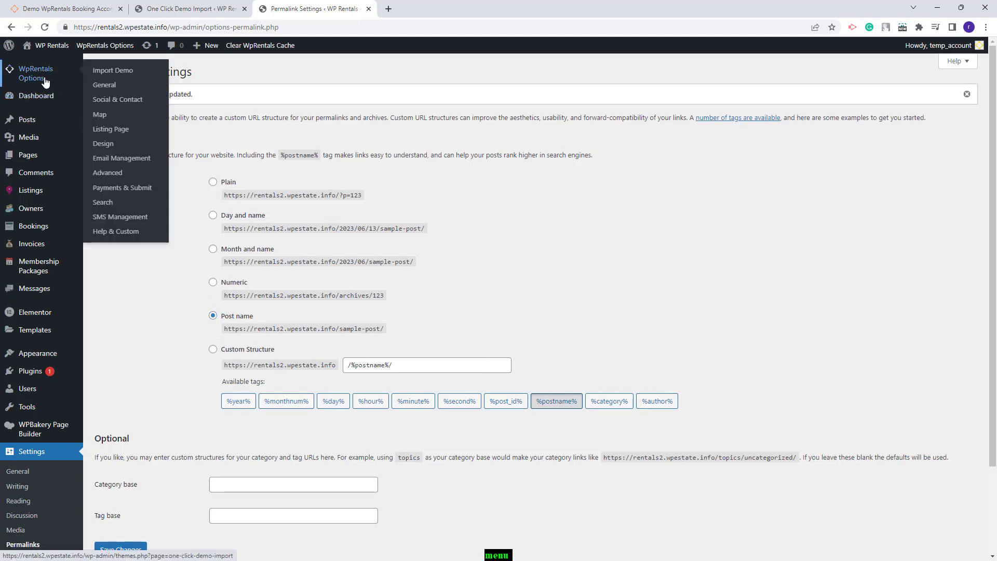
- Browse the General, Logos & Favicon, Booking Settings and Social & Contact option sections
click(108, 87)
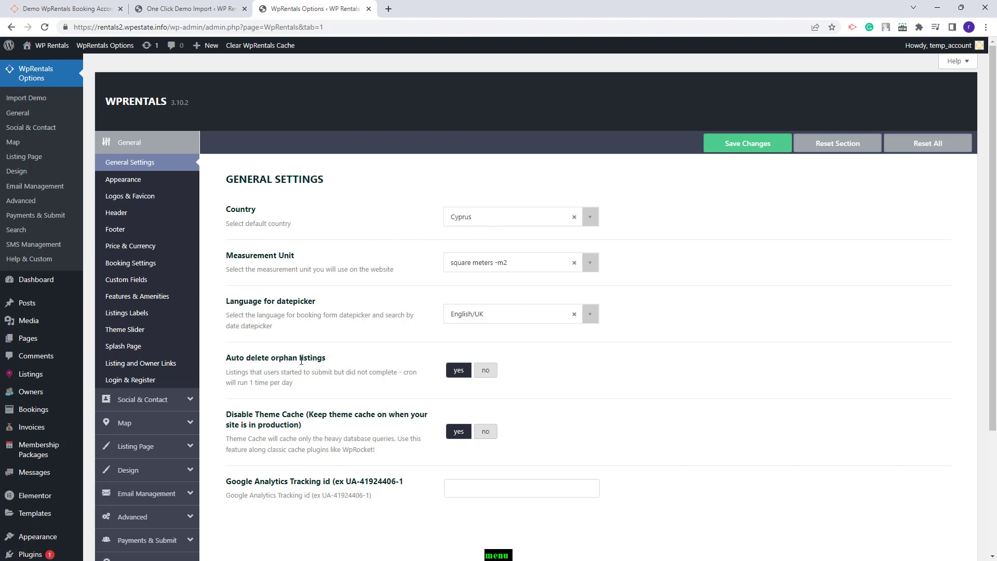
click(117, 200)
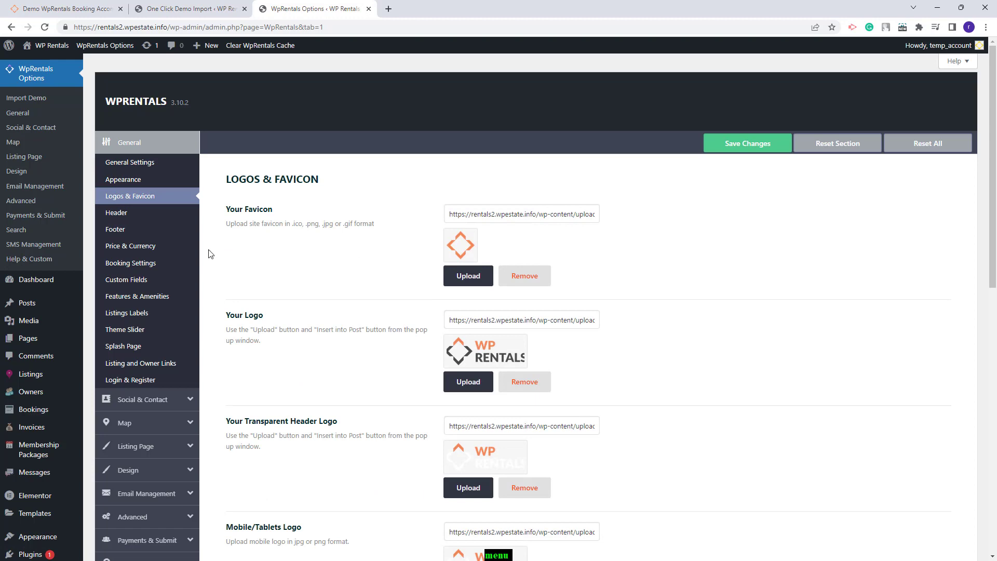
click(186, 261)
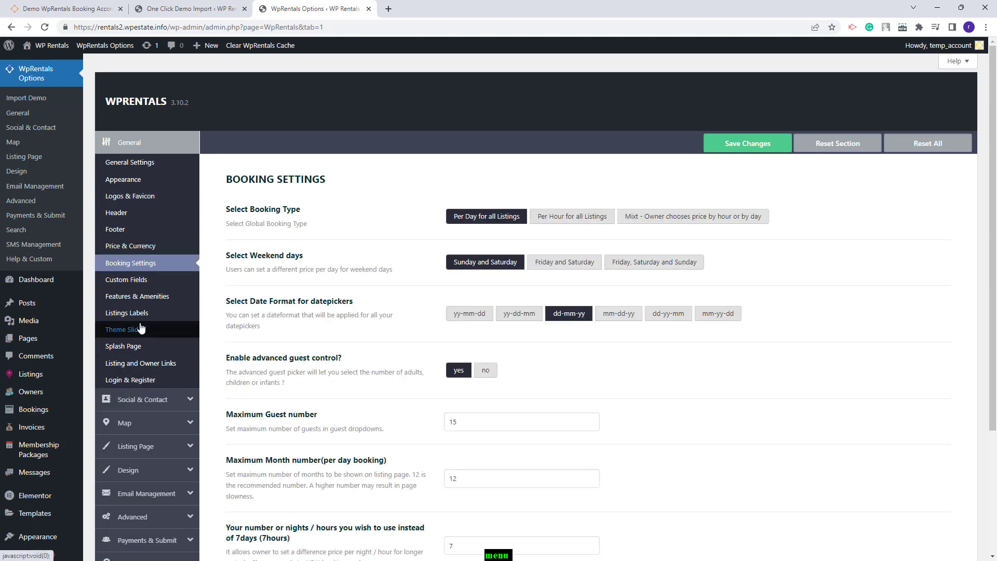
click(140, 401)
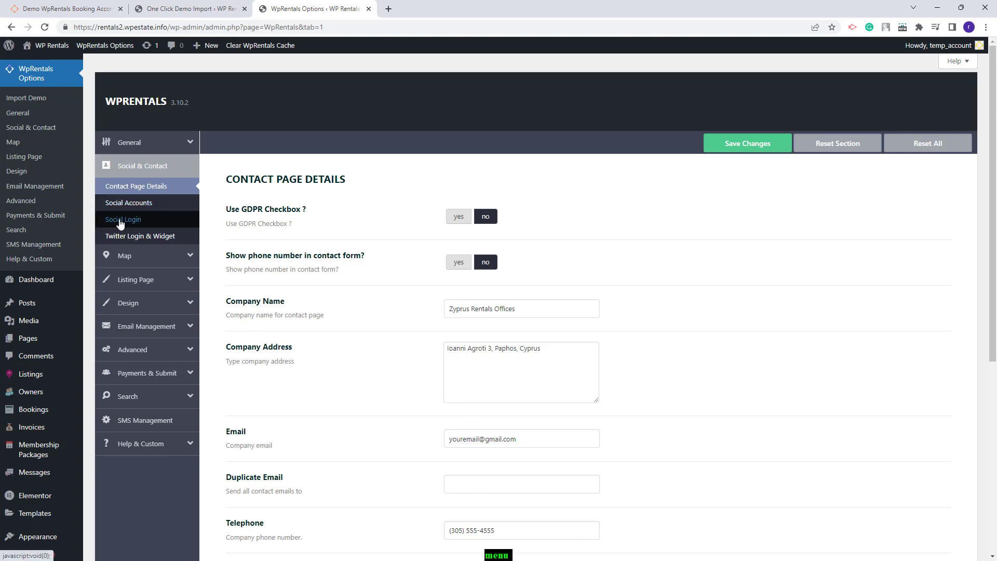
- In Map settings choose 'google maps' as the map system, then view Listing Page settings
click(123, 256)
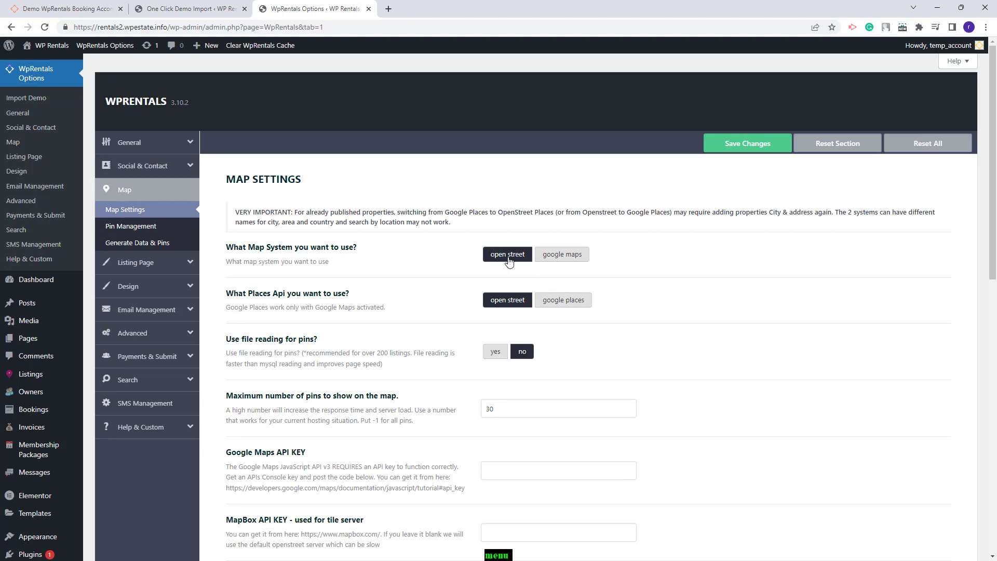
click(565, 261)
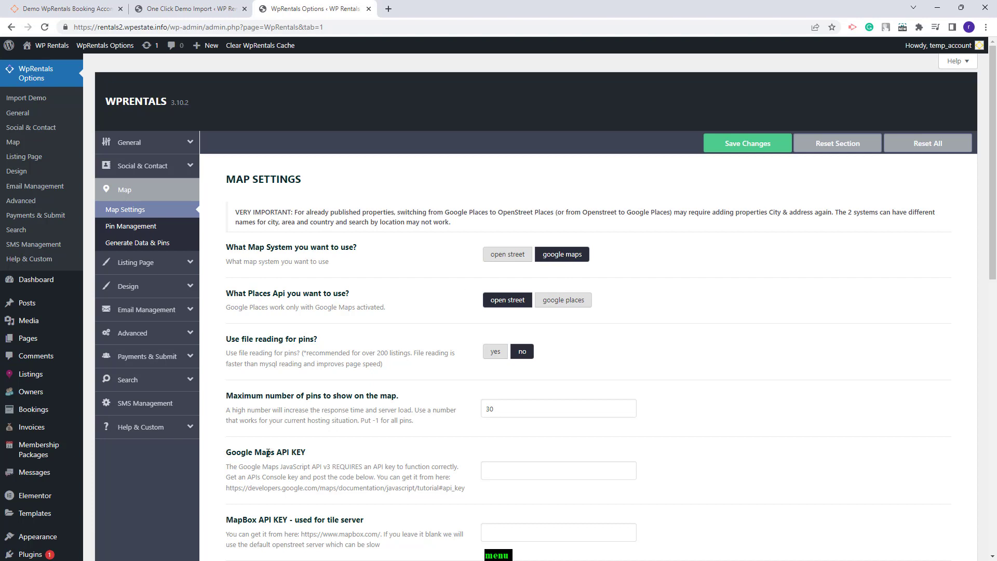
click(136, 262)
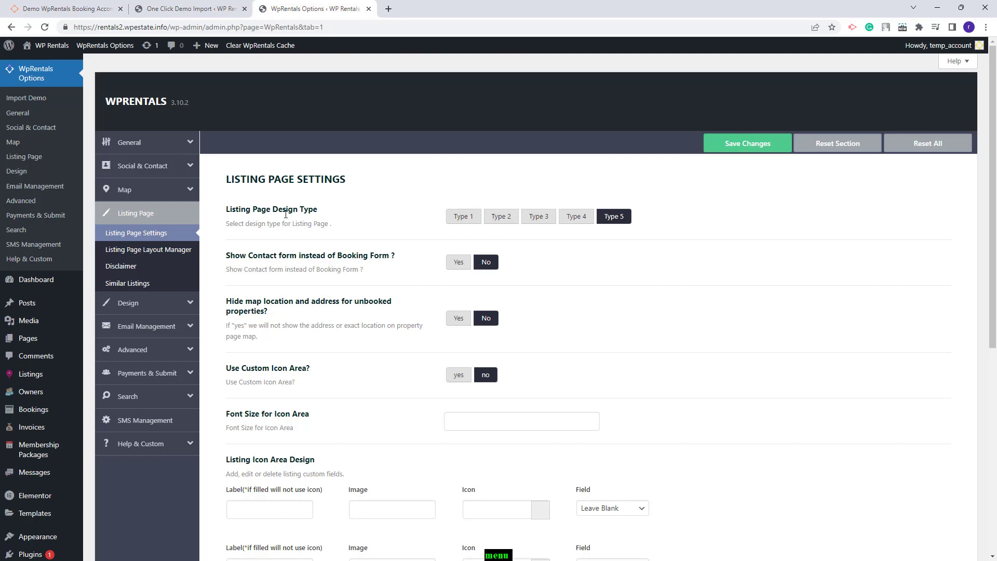
- Scroll the Listing Page settings and view the Layout Manager options
scroll(395, 363, down, 3)
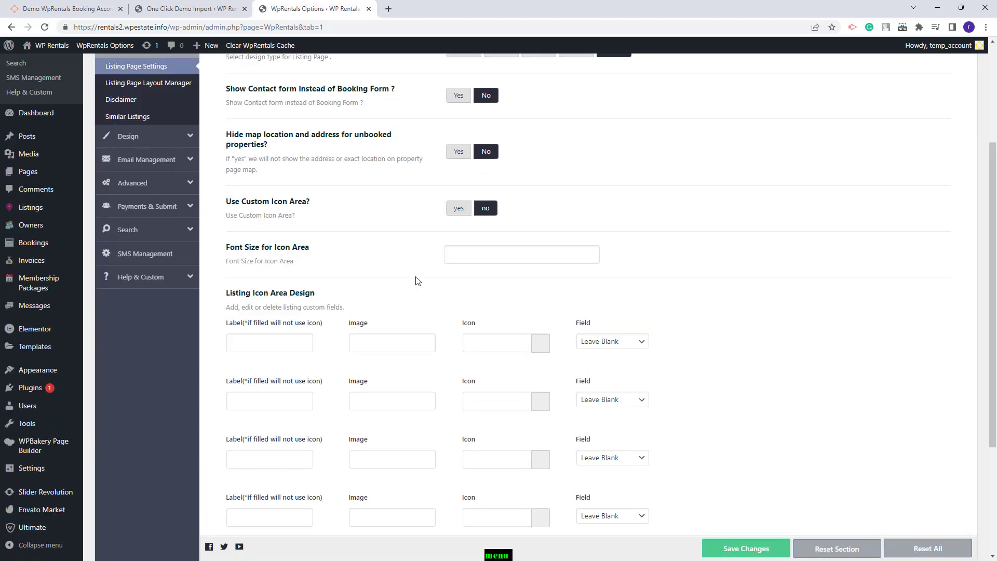
scroll(411, 255, up, 2)
click(115, 201)
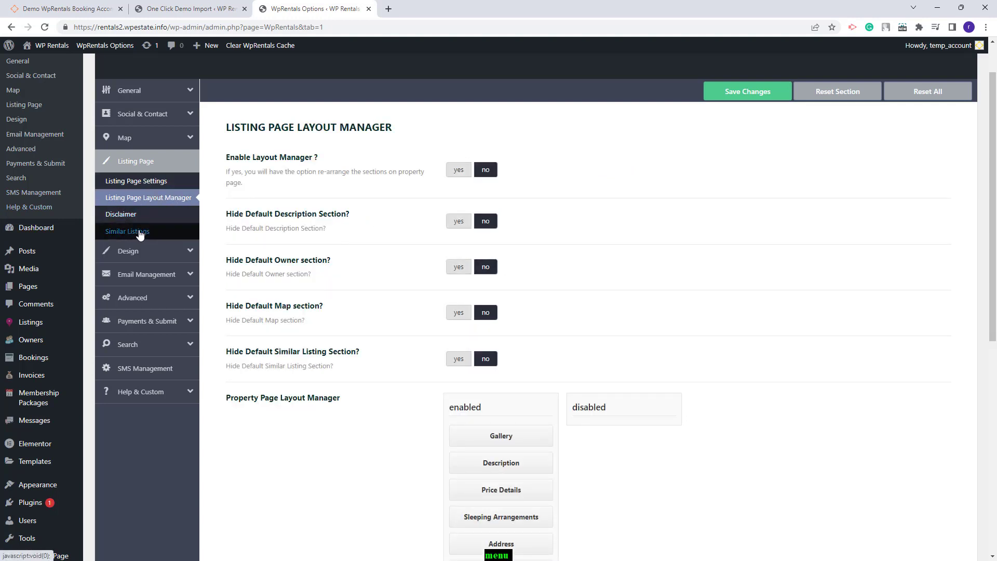
- Browse the Design sections: listing card, infobox, custom colors and main menu, then Email Management
click(127, 251)
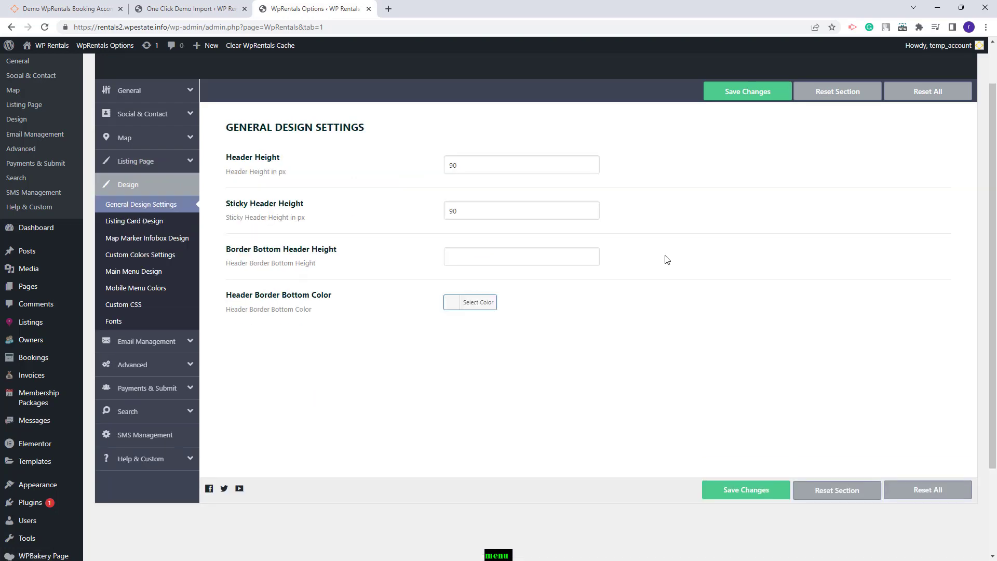
click(145, 222)
click(144, 240)
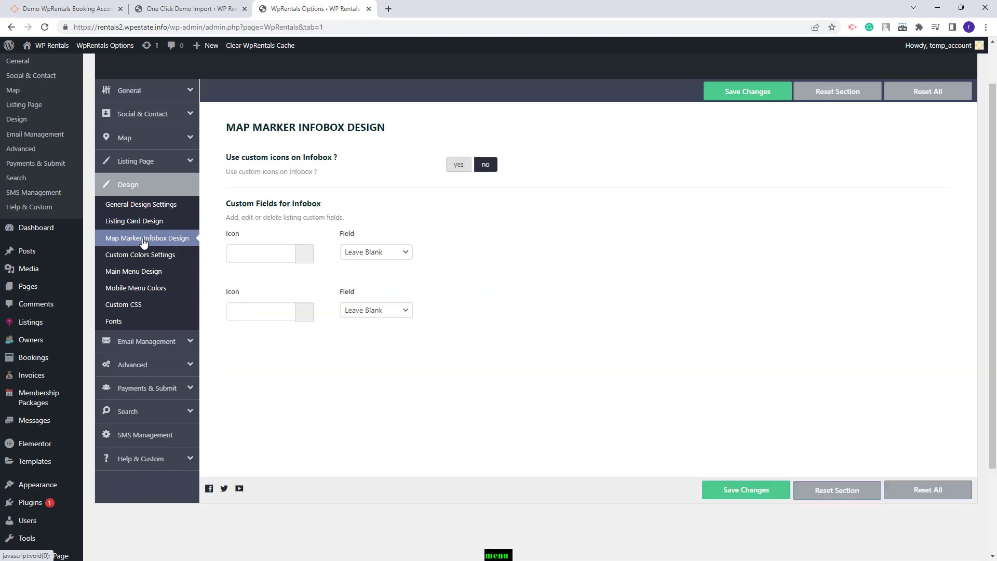
click(138, 253)
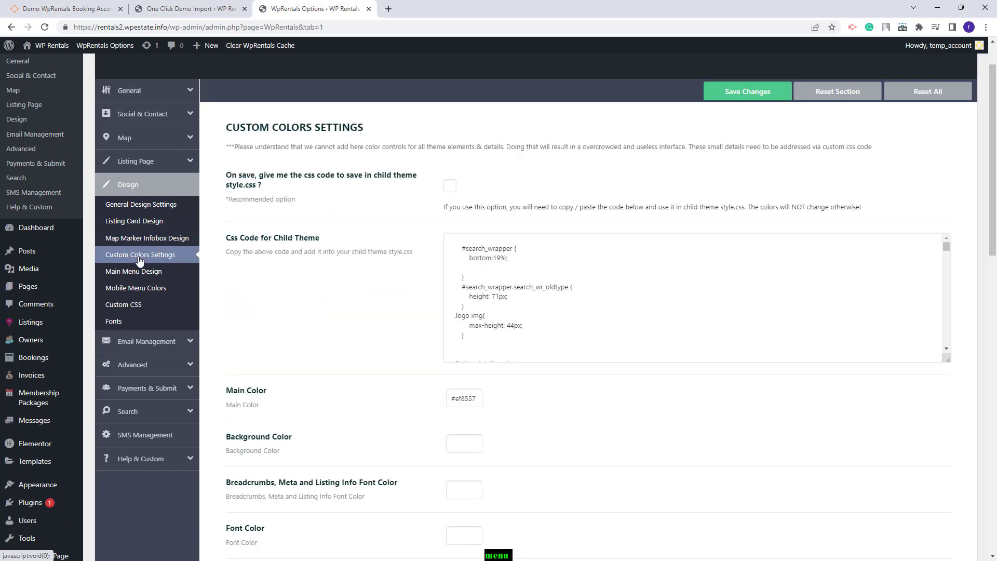
click(130, 272)
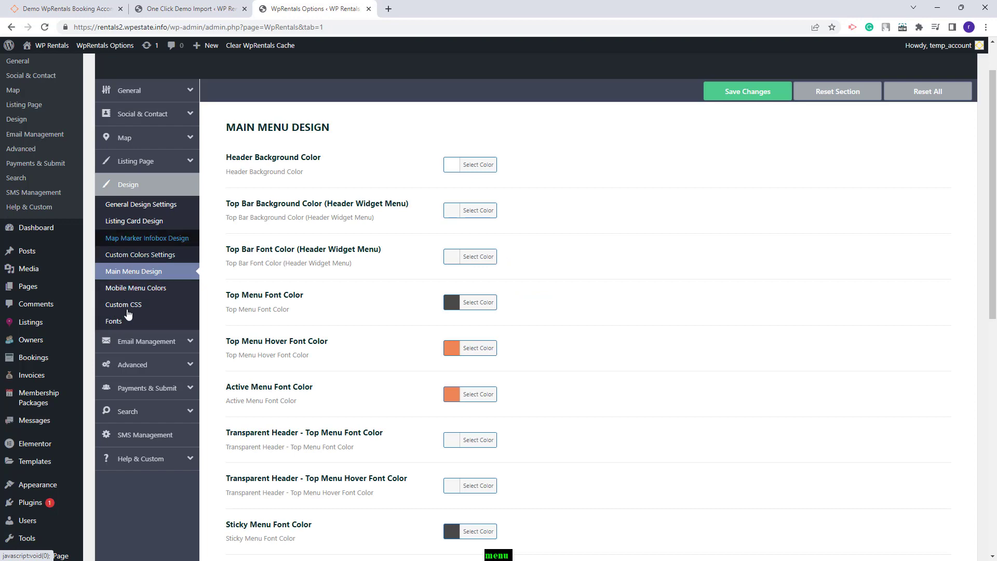
click(132, 339)
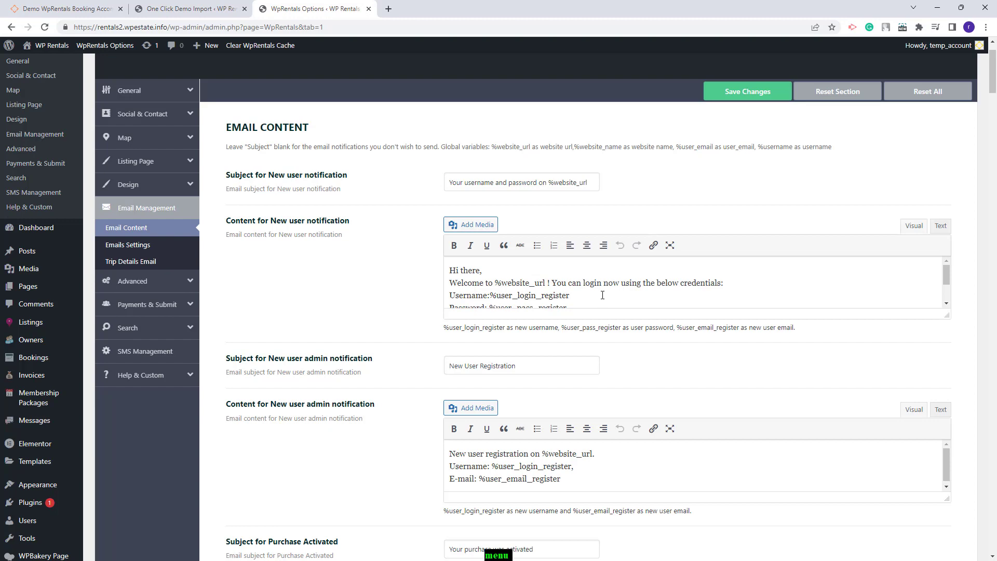
- Review Emails Settings, Import & Export and Yelp settings, ending on Listing Submit Page
scroll(602, 286, down, 5)
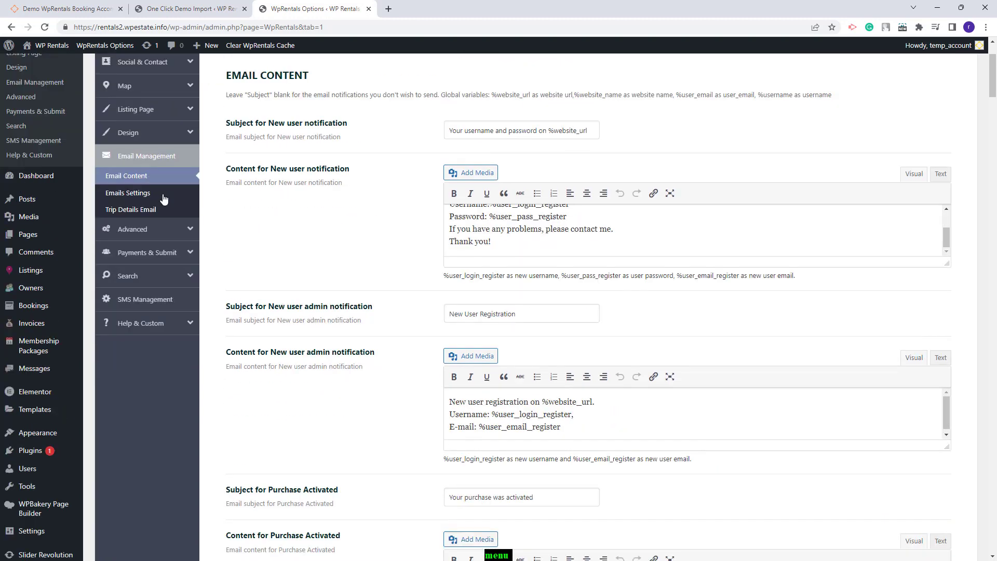
click(127, 193)
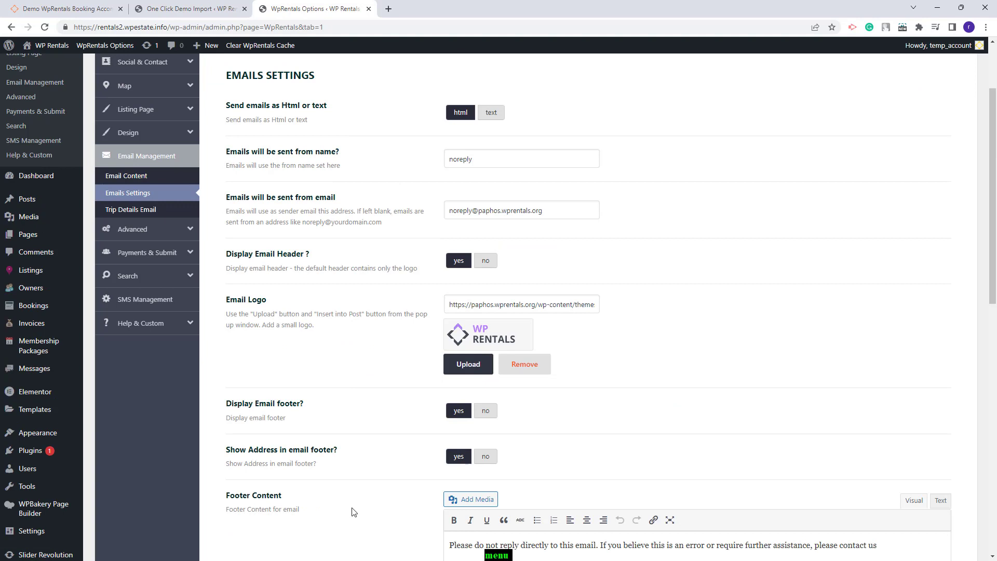
click(113, 229)
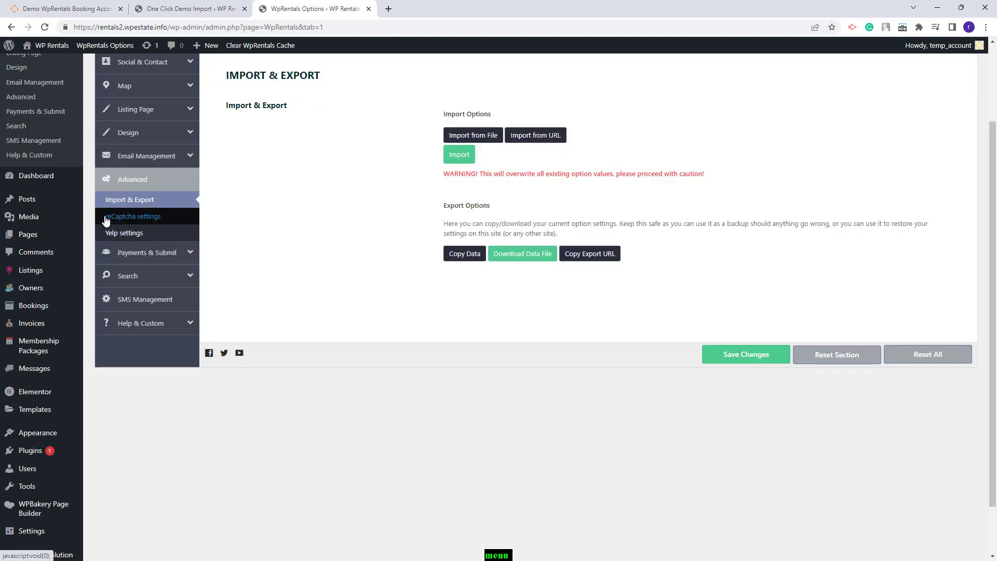
click(124, 233)
click(150, 253)
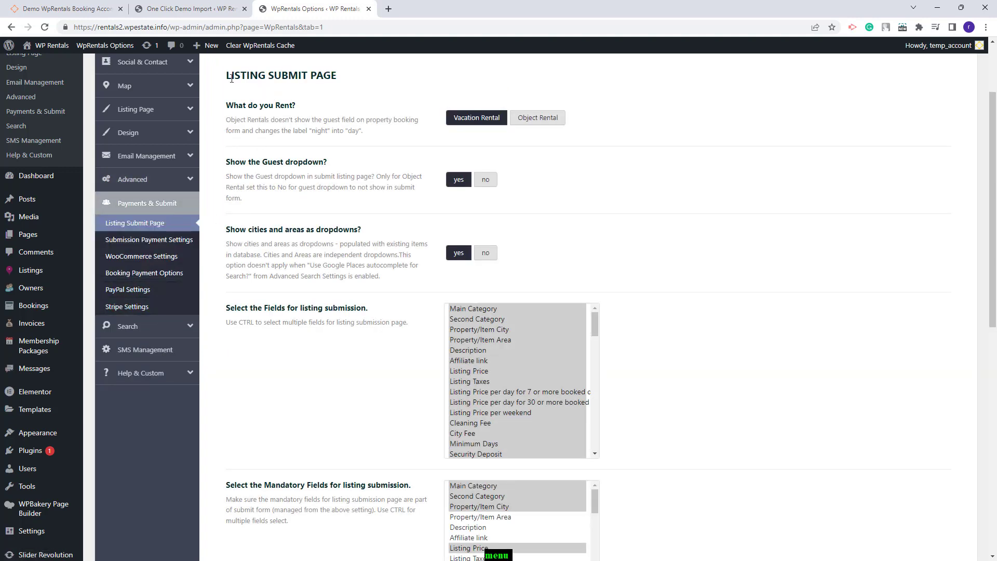
- Review the Booking Payment Options, PayPal, Stripe and WooCommerce payment settings
scroll(534, 249, down, 10)
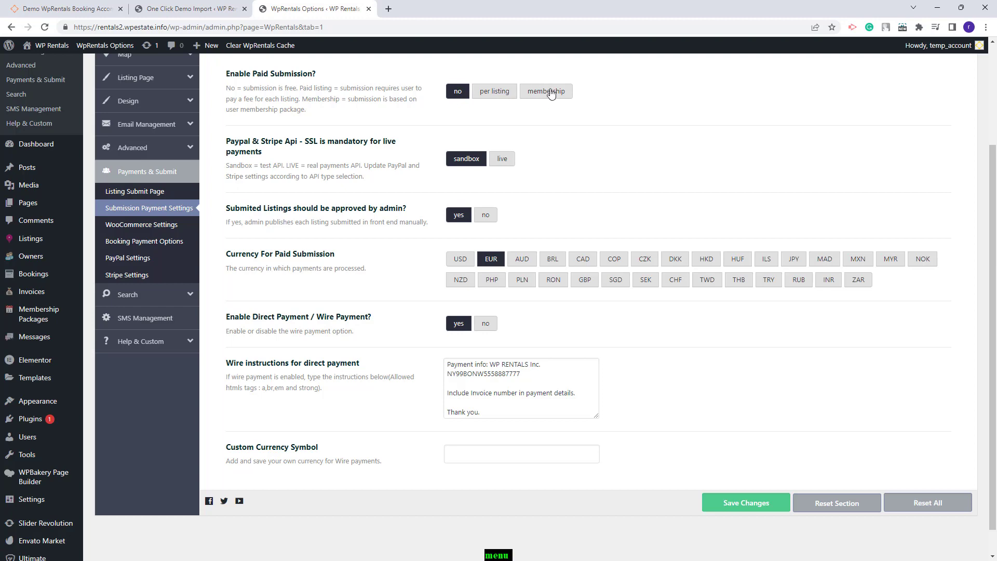
click(156, 241)
scroll(789, 247, up, 1)
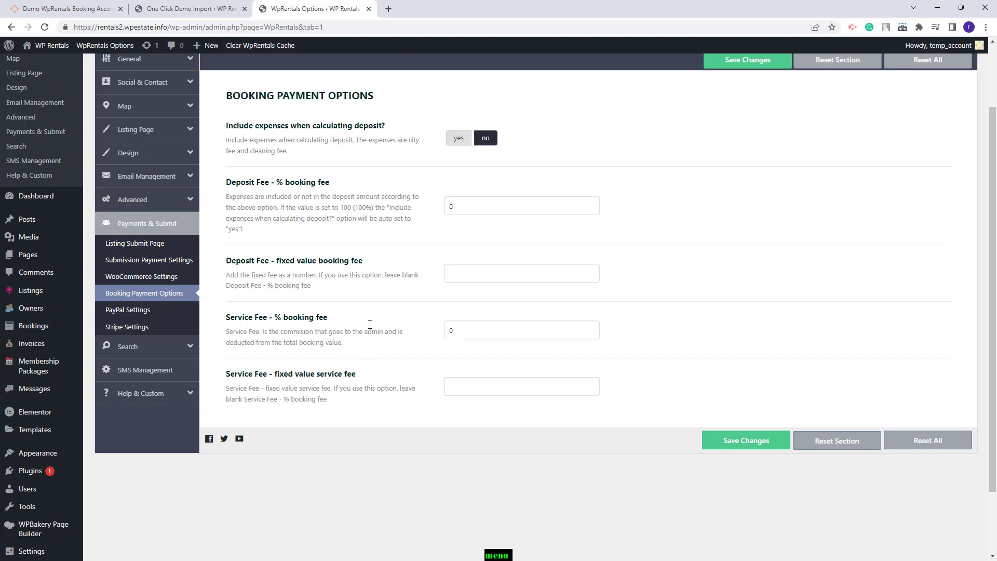
click(147, 312)
click(140, 326)
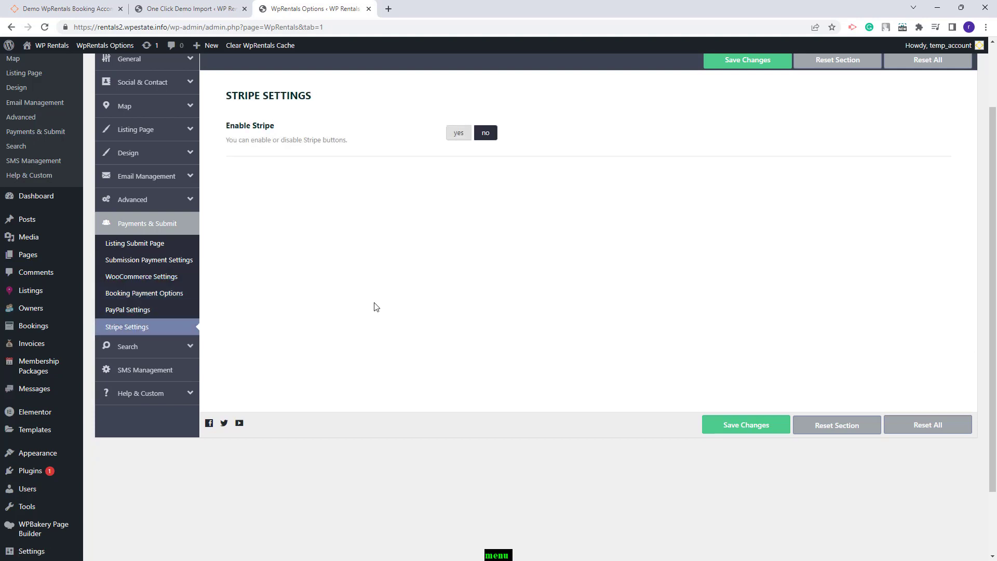
click(151, 276)
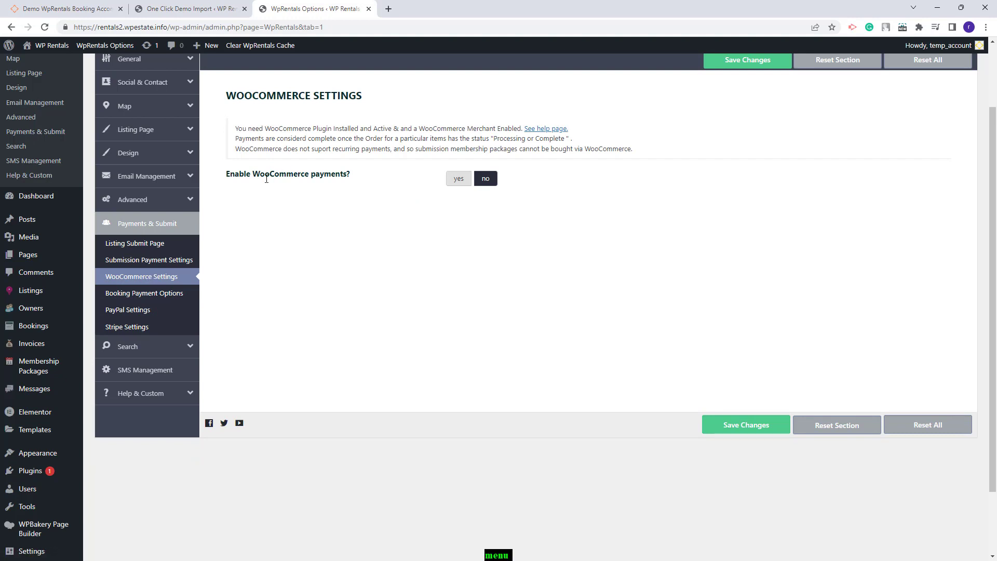
- View Advanced Search Settings, Advanced Search Form and SMS Management, then return to the homepage tab
click(127, 346)
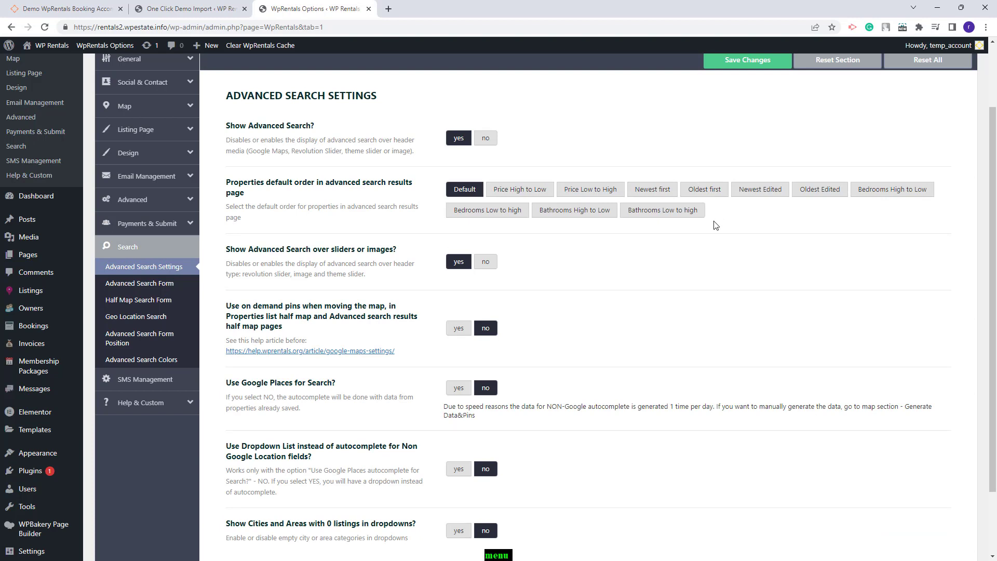
click(135, 284)
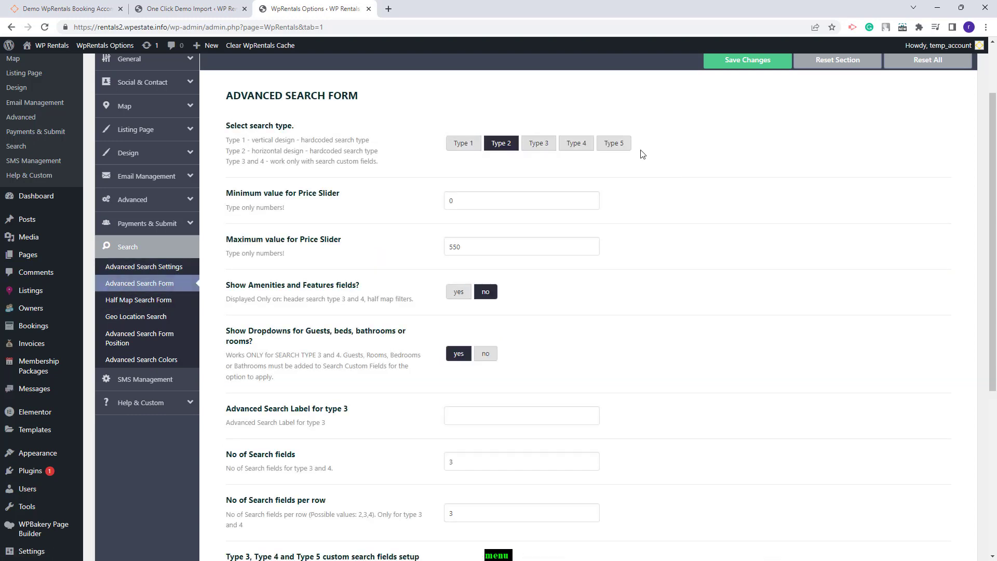
click(129, 379)
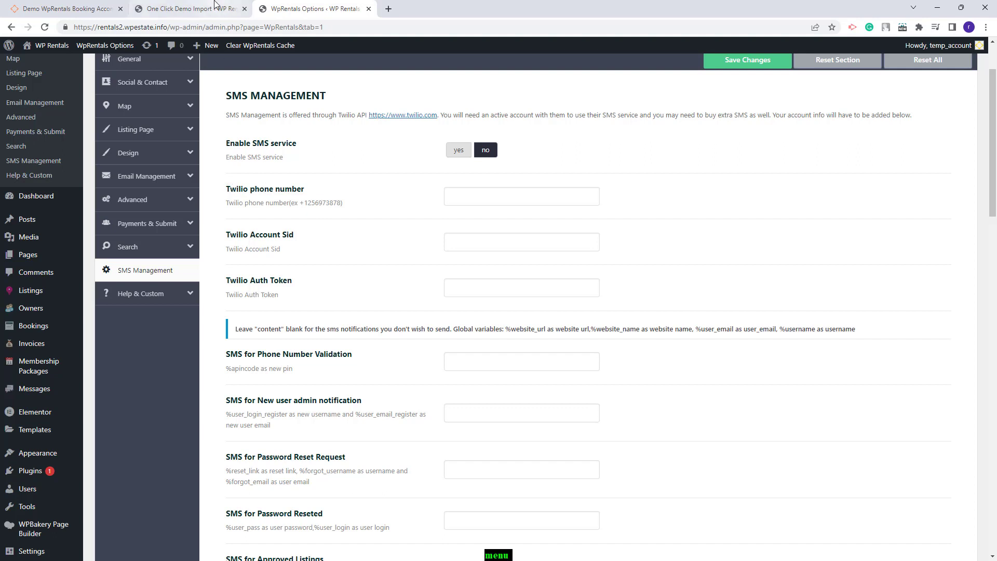
click(189, 9)
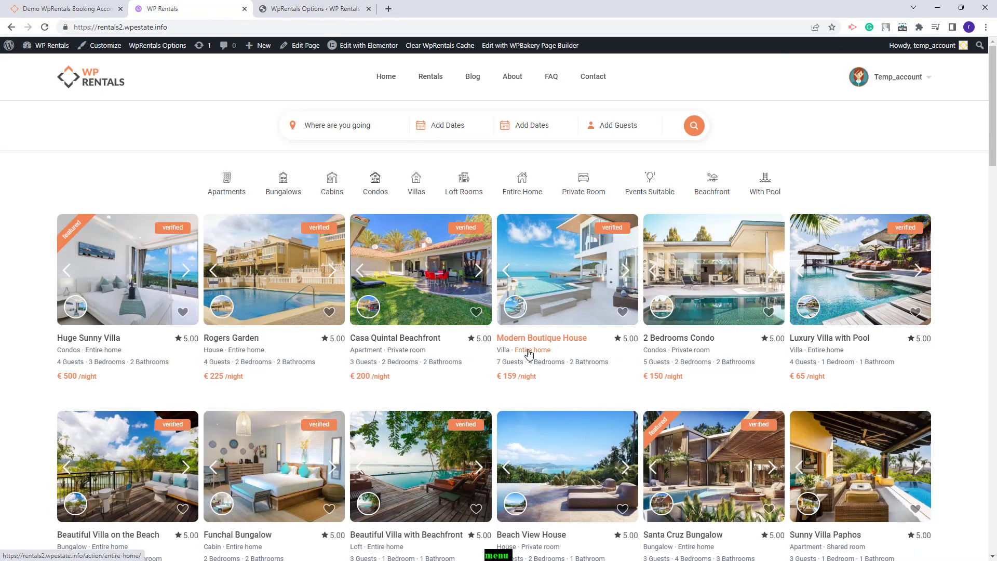
- Scroll the homepage down to Popular areas in Paphos and right-click the Edit with Elementor link
scroll(528, 353, down, 8)
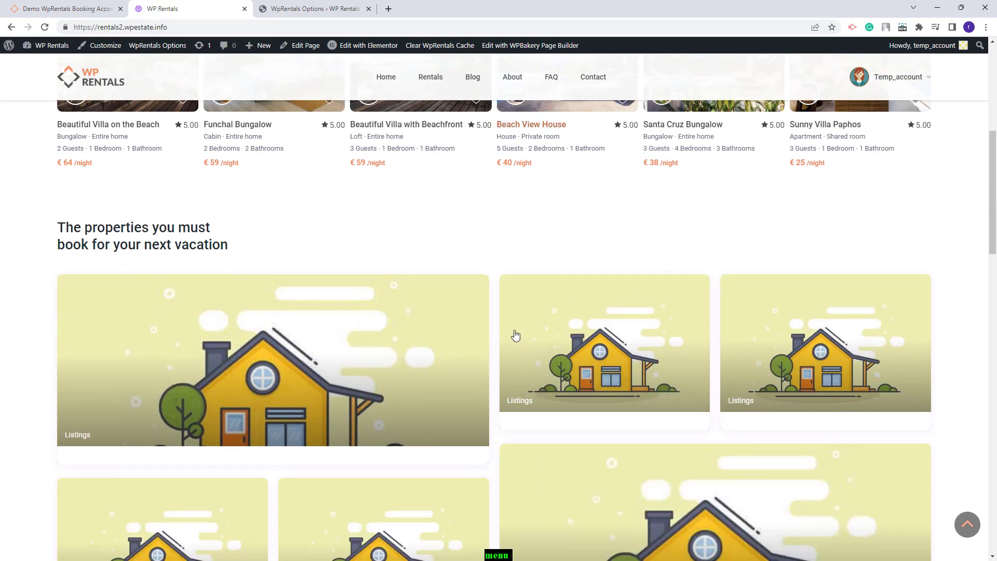
scroll(699, 448, down, 12)
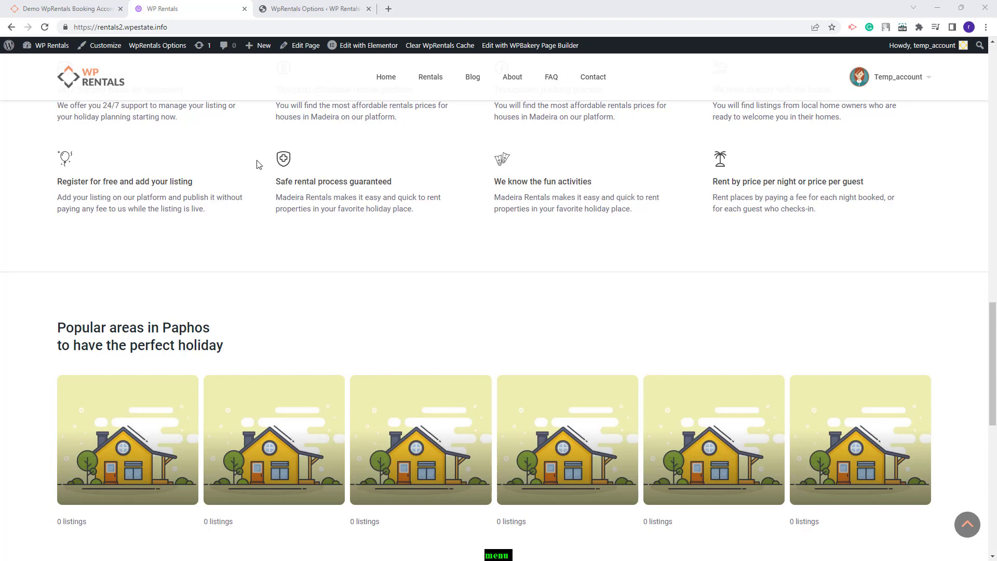
mouse_move(337, 49)
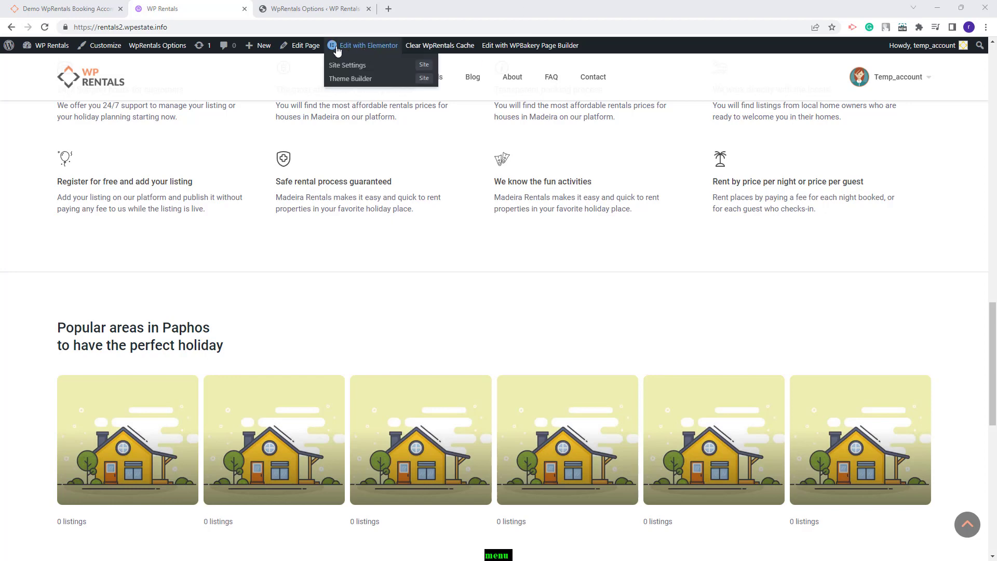
right_click(367, 47)
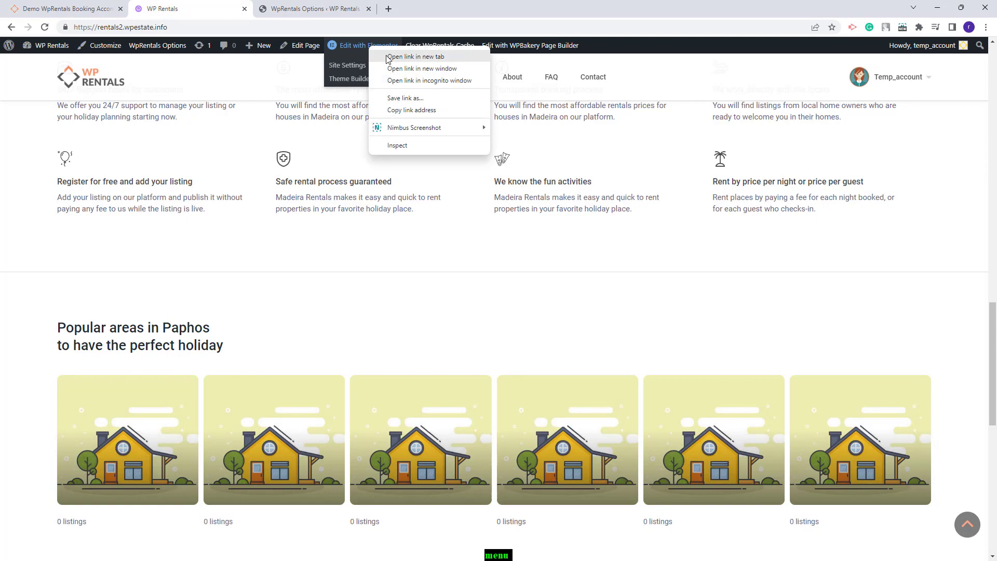
- Open the homepage's Elementor editor in a new tab and scroll to the featured grid
click(389, 57)
click(410, 9)
scroll(625, 210, down, 5)
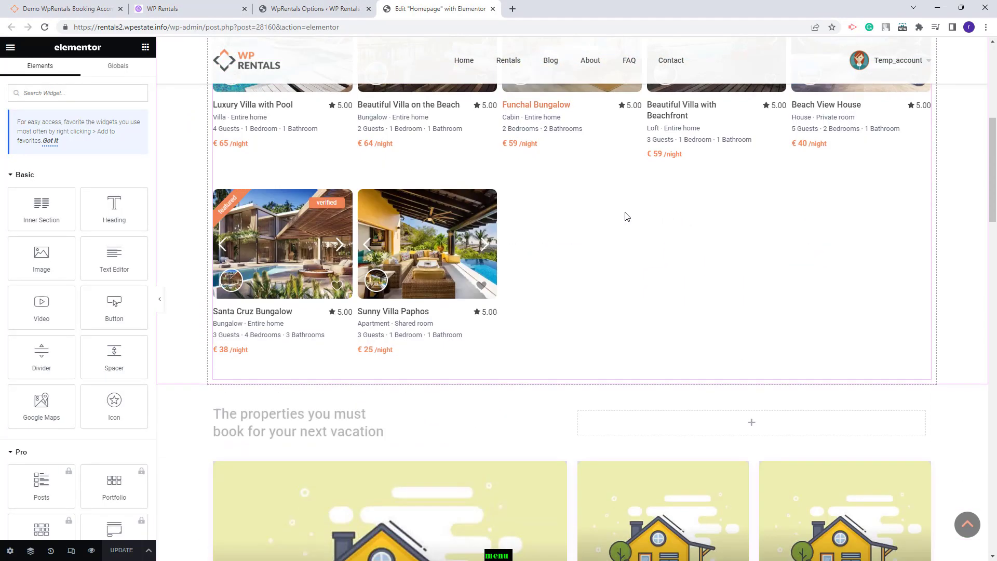
scroll(626, 217, down, 5)
- Inspect each WpRentals Featured Category card's category: Apartment, Condos, House and Paphos
click(347, 288)
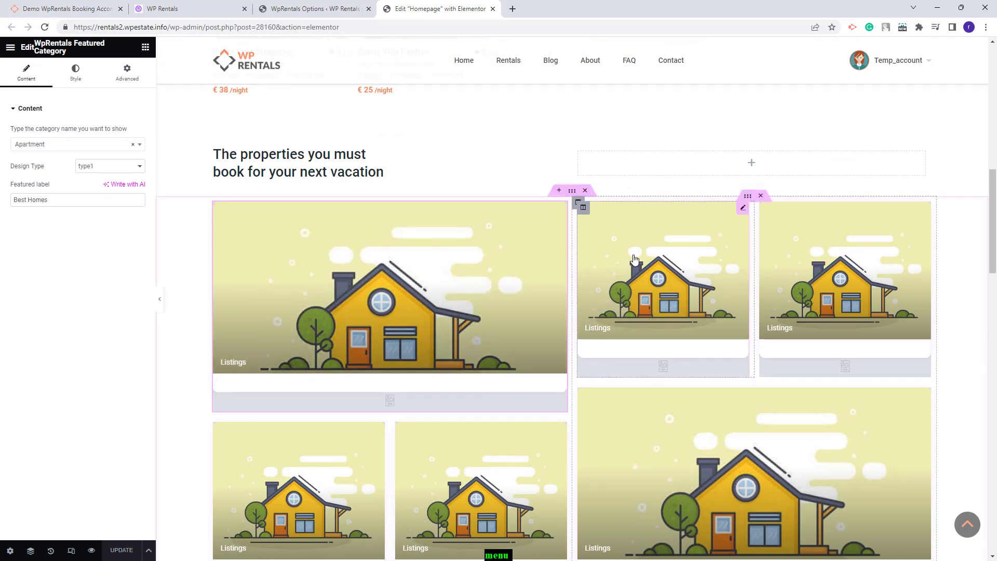
click(582, 204)
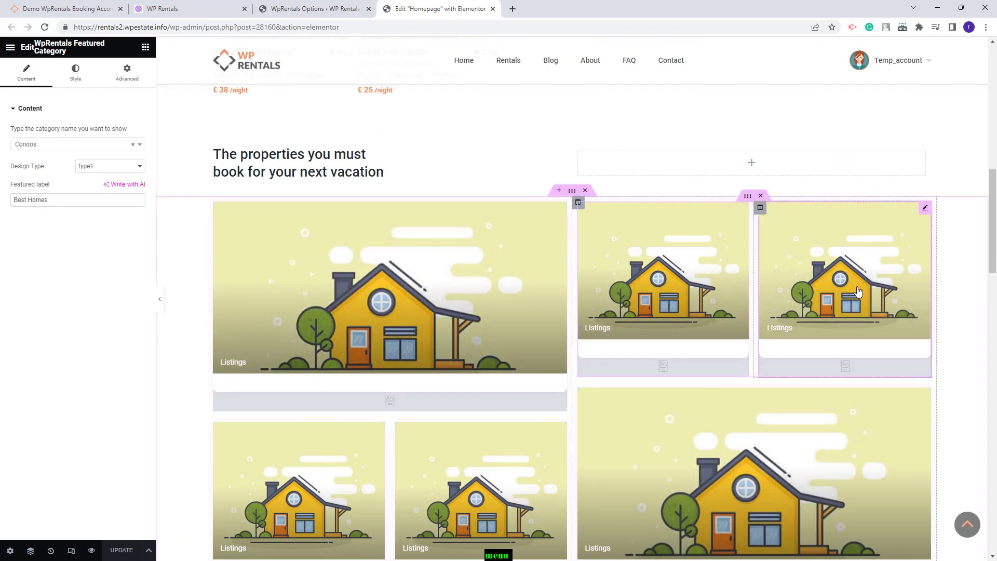
scroll(401, 265, down, 3)
click(314, 317)
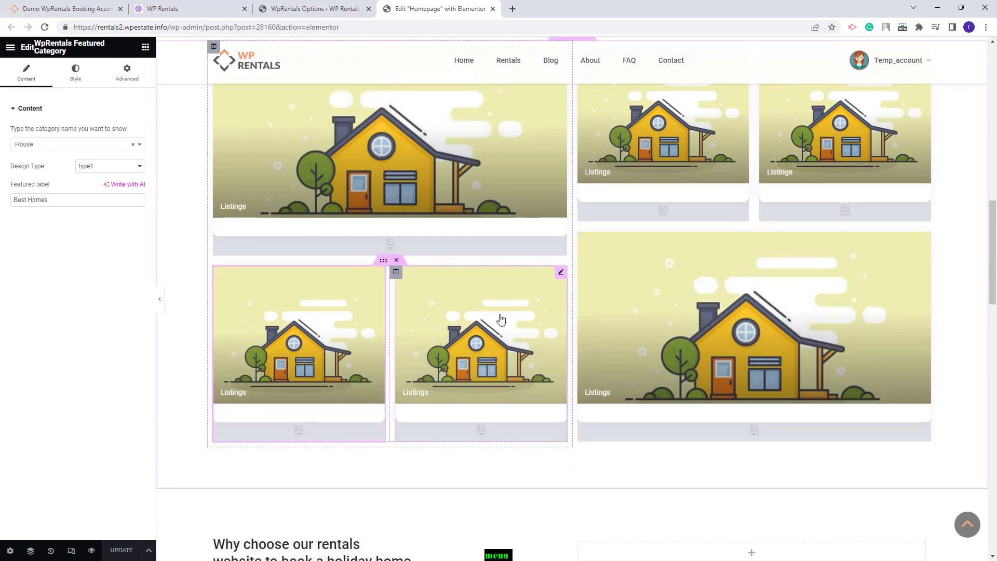
click(726, 312)
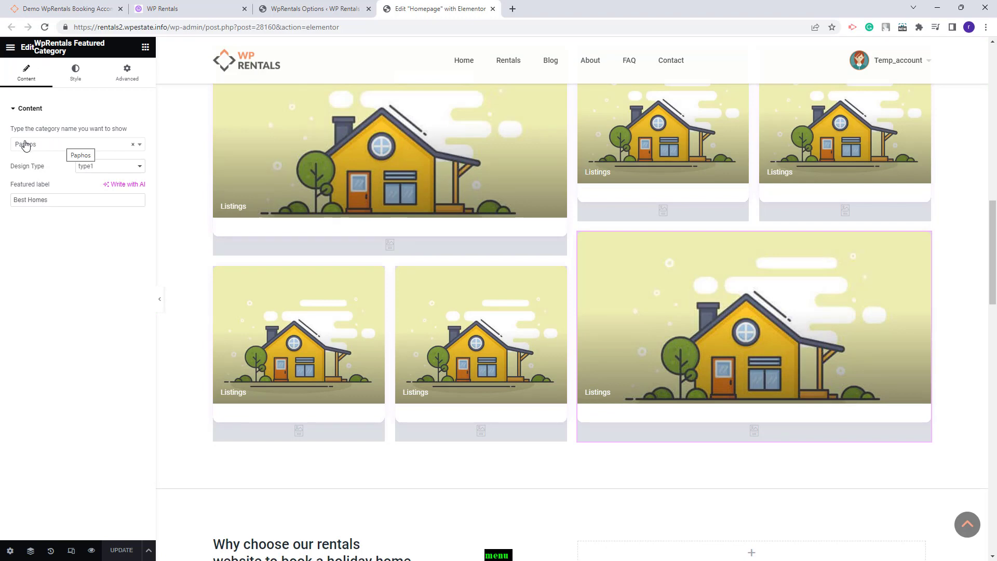
scroll(488, 207, up, 1)
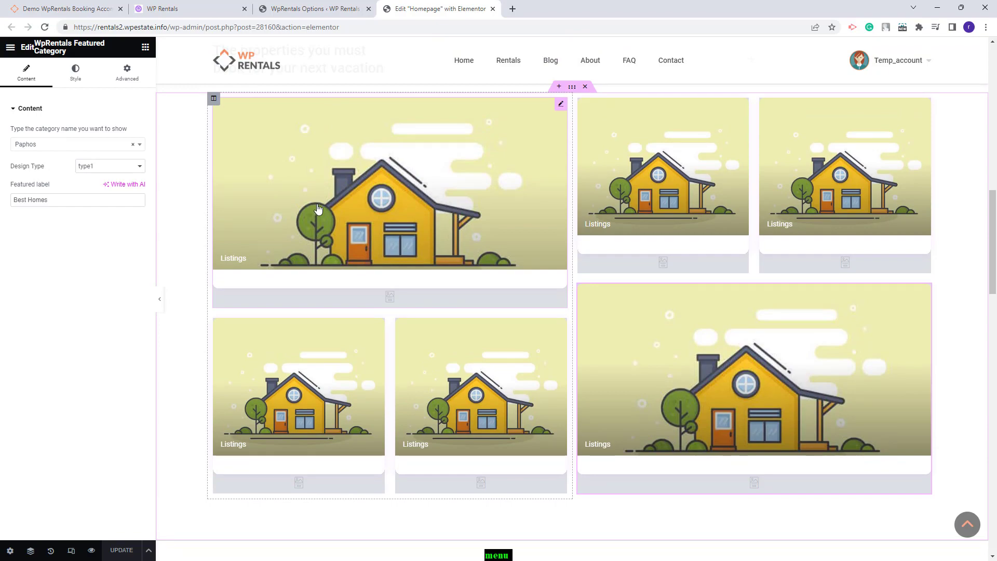
scroll(318, 208, down, 10)
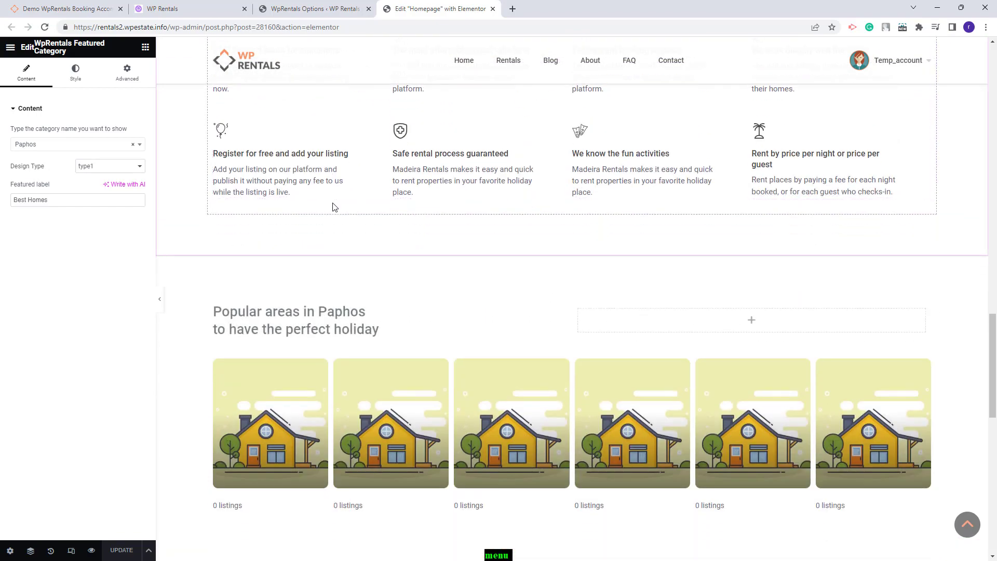
- Add Kato Paphos, Loft, Paphos Town, Pegeia and Polis Chrysochous to the Popular areas Categories List
click(270, 416)
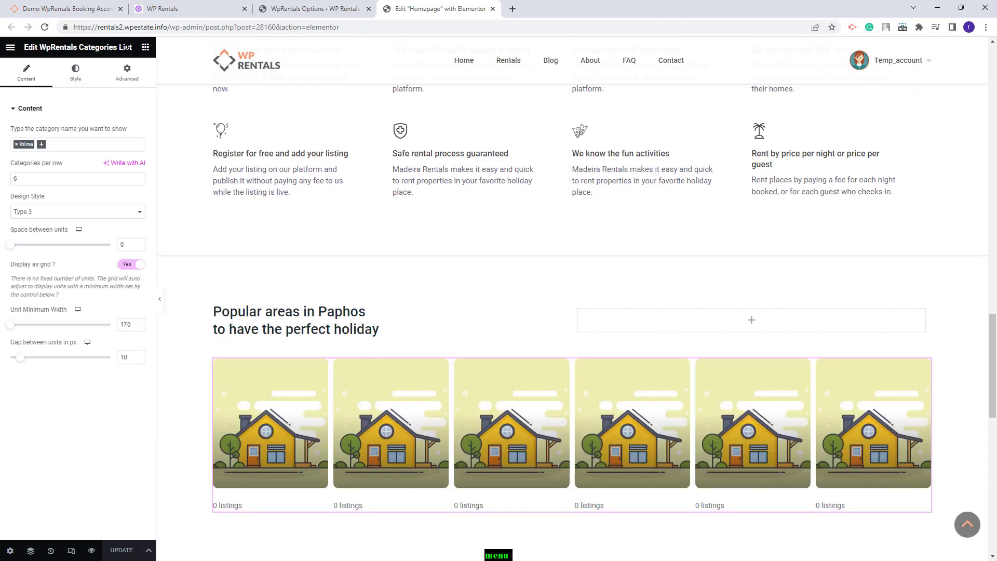
click(43, 150)
click(45, 248)
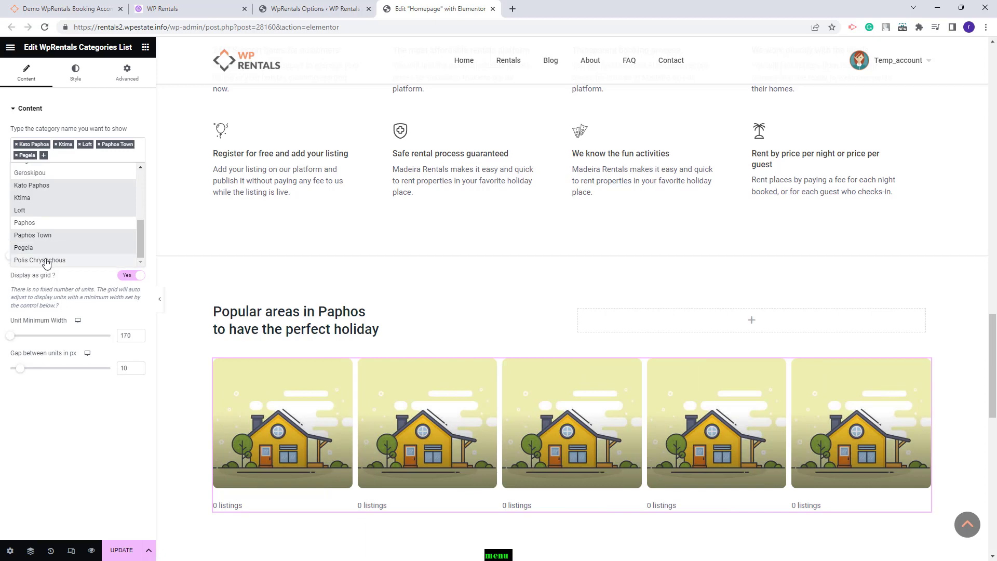
click(45, 260)
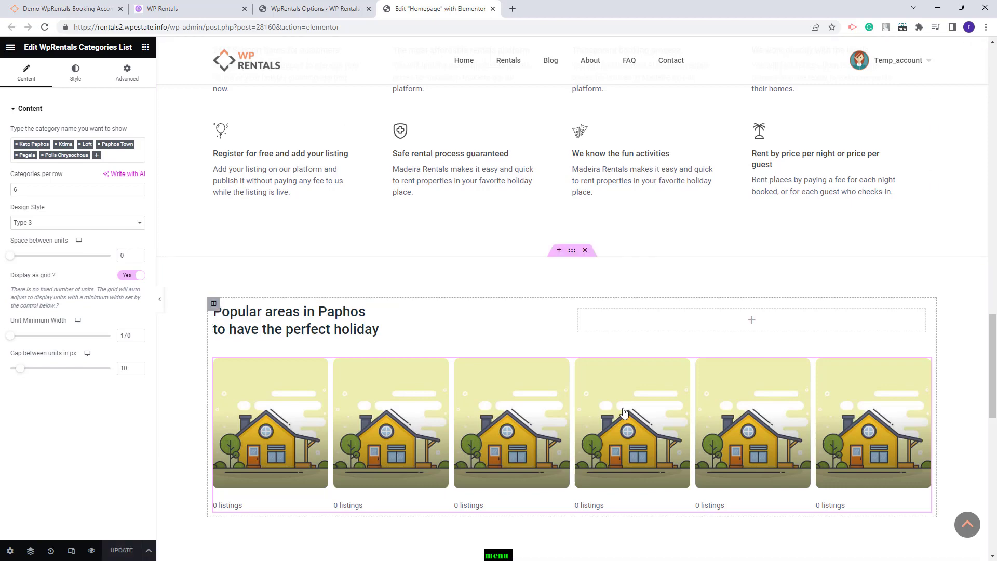
scroll(623, 413, up, 15)
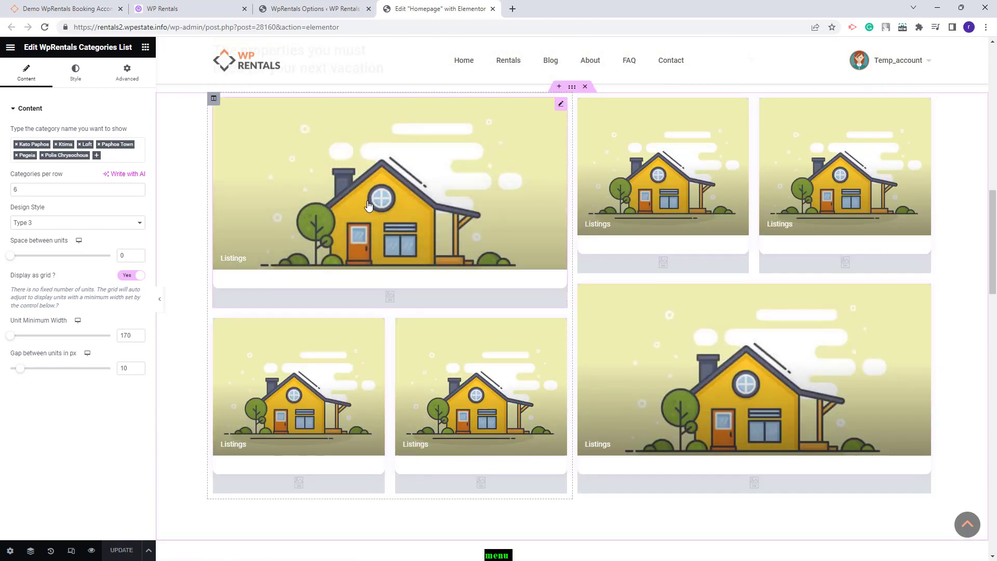
click(368, 205)
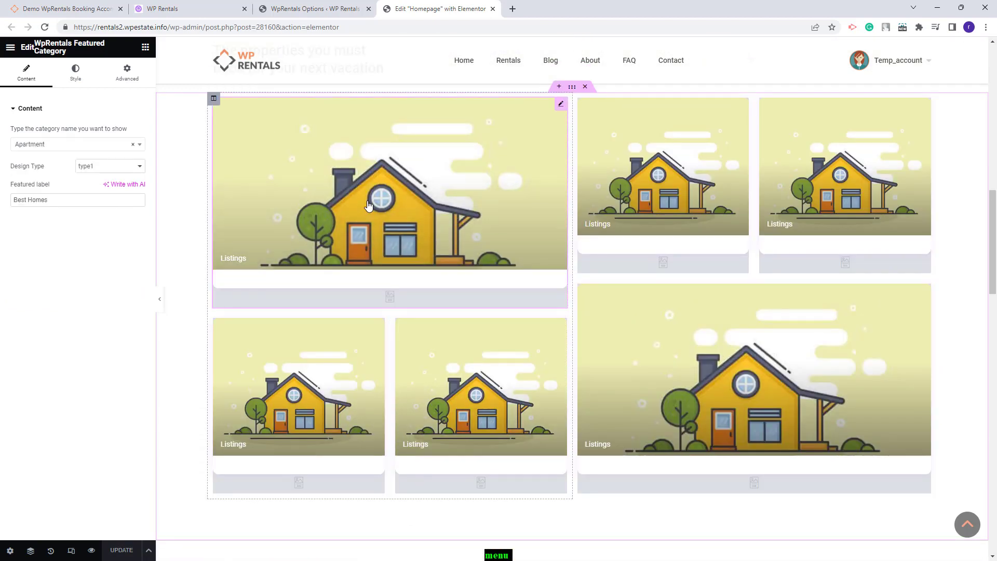
- In WordPress admin, open the Apartment listing category from Listings > Categories for editing
click(296, 10)
mouse_move(33, 295)
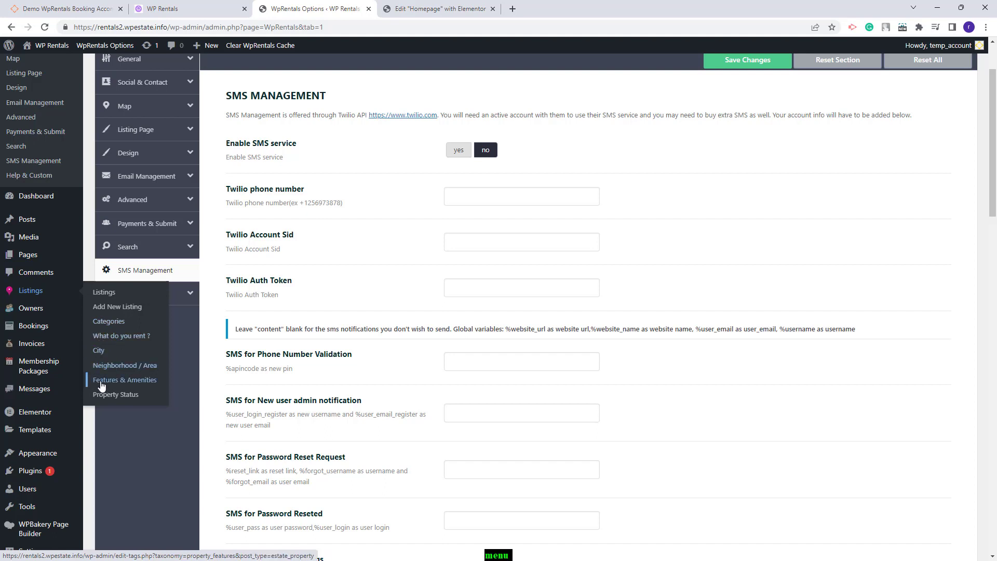
click(111, 338)
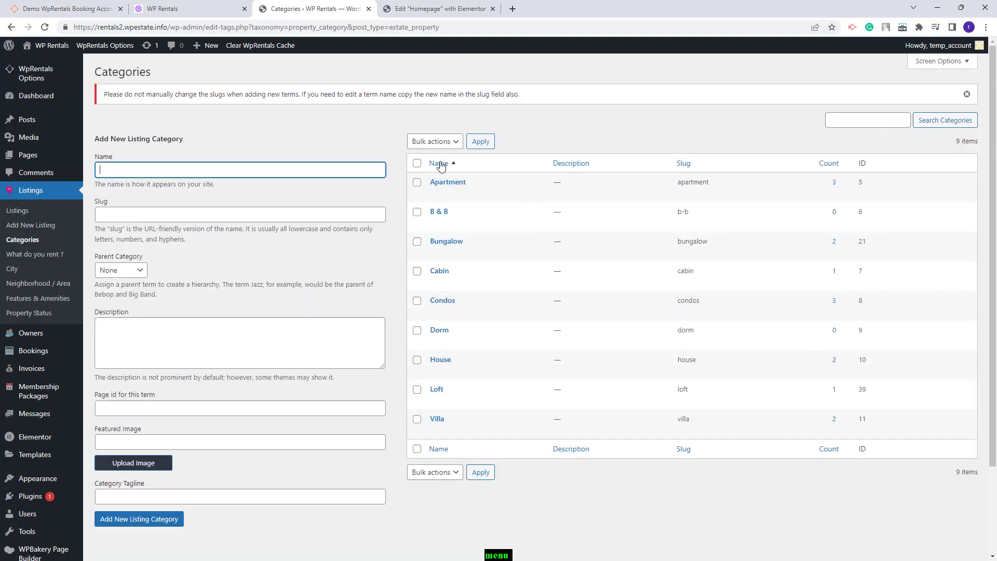
click(435, 193)
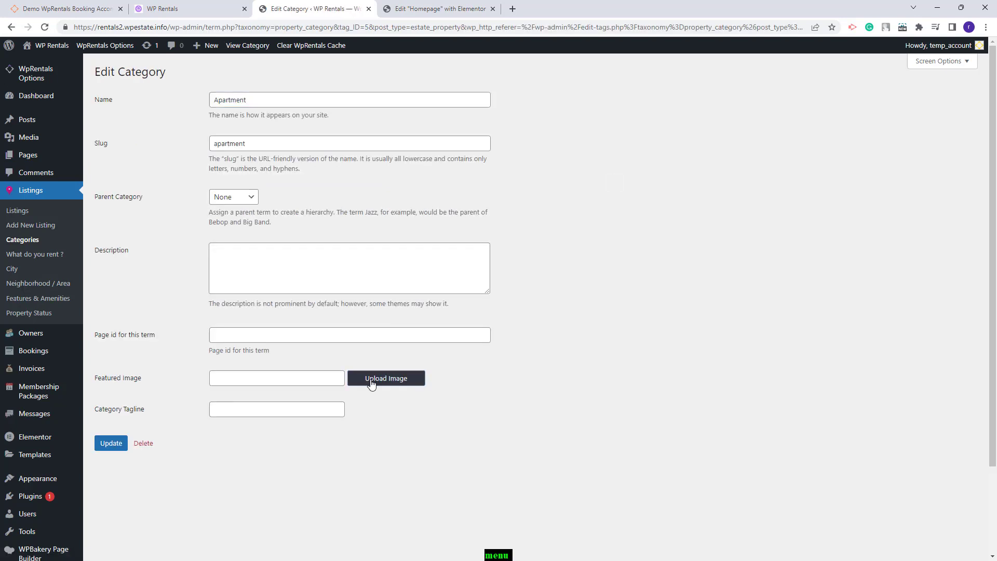
- Upload city2.jpg as Apartment's Featured Image, update the category, and reload the homepage
click(381, 379)
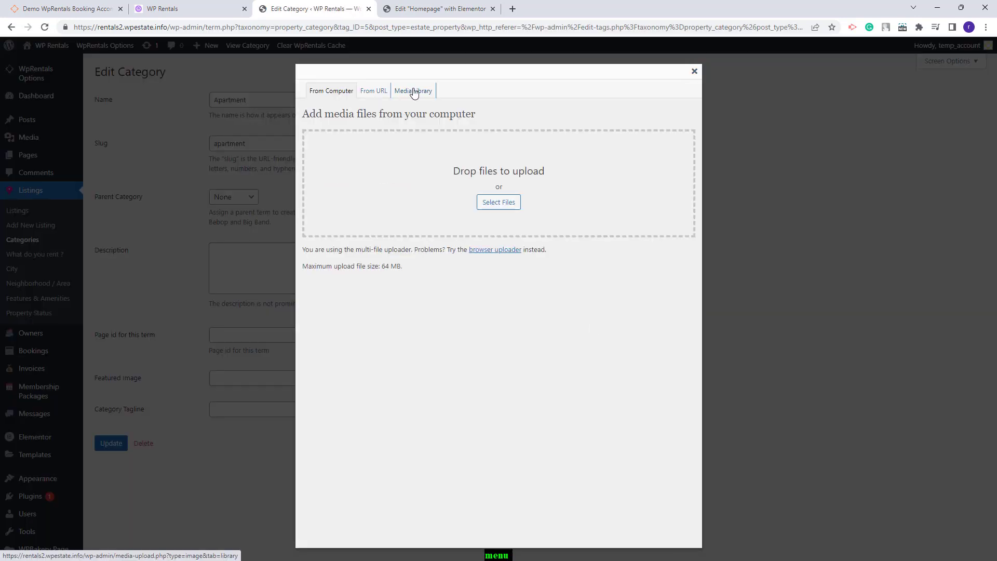
click(414, 91)
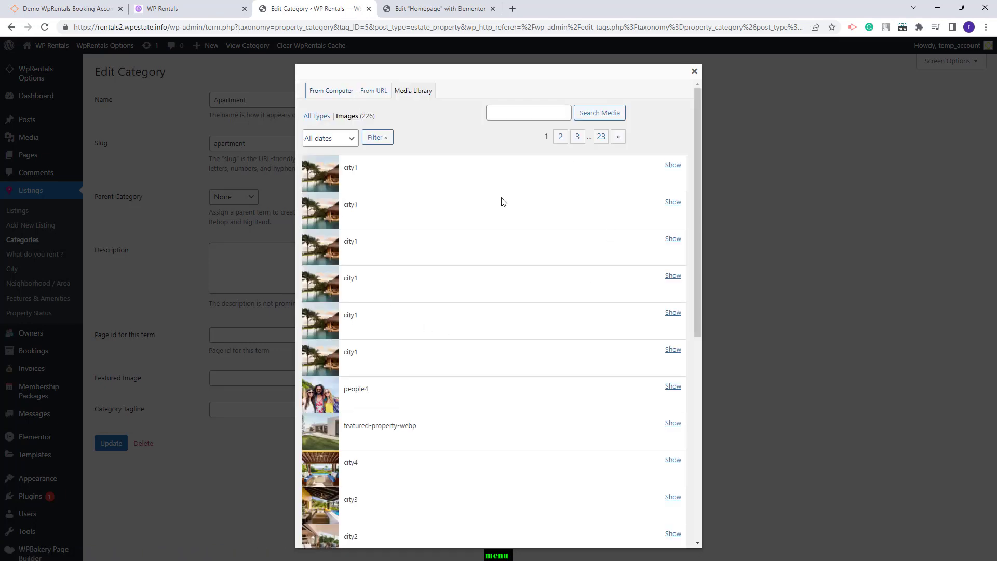
key(alt+Left)
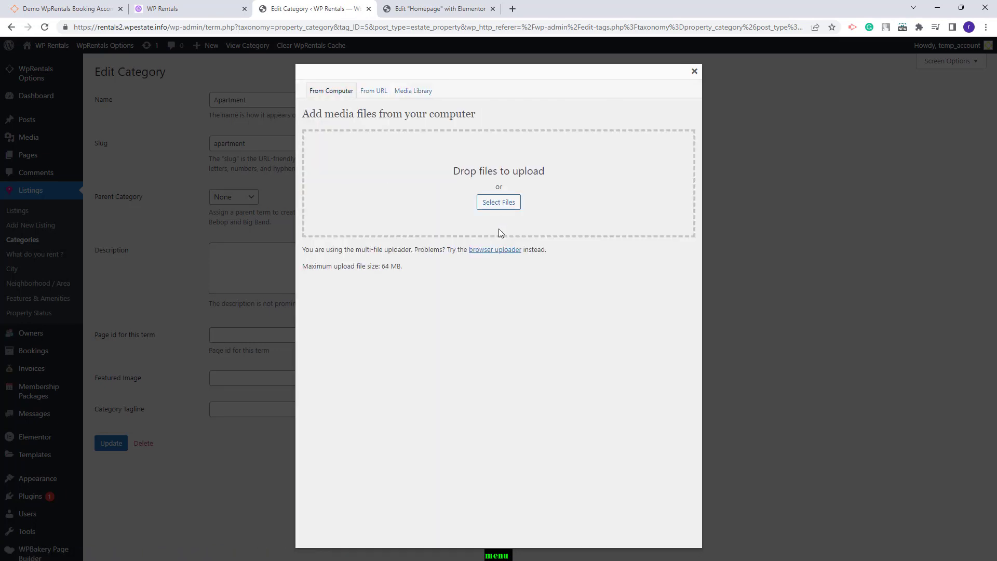
click(494, 203)
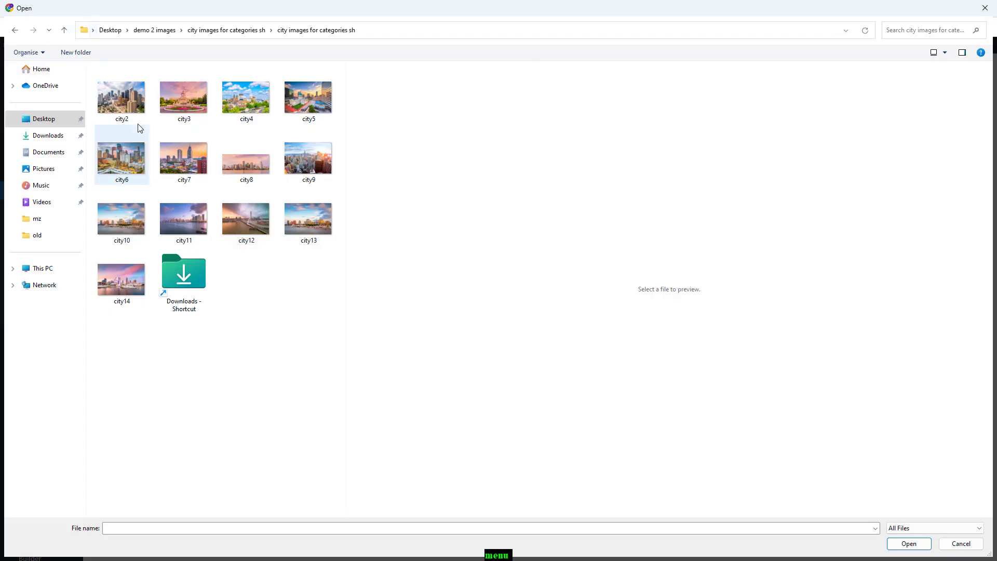
click(130, 107)
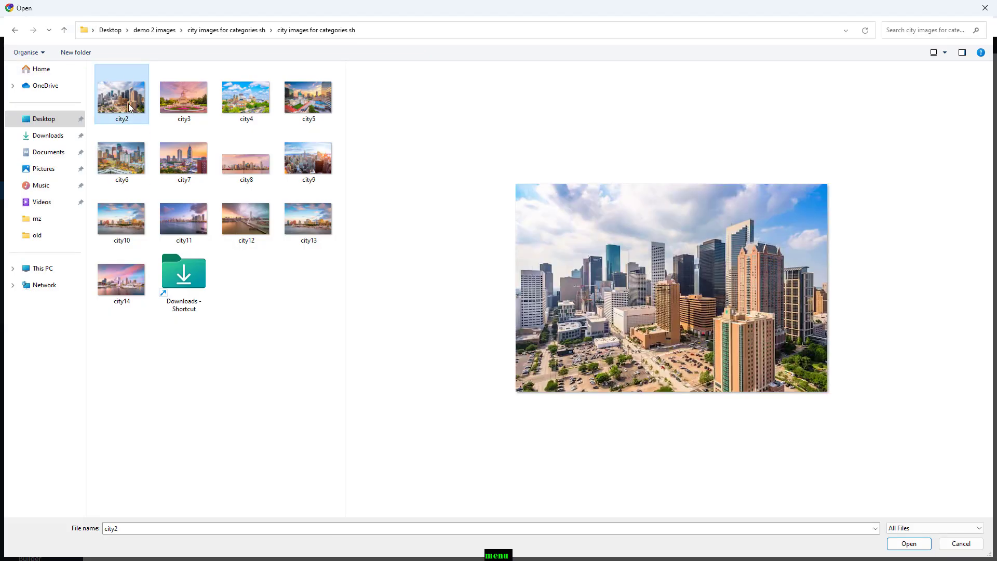
click(914, 544)
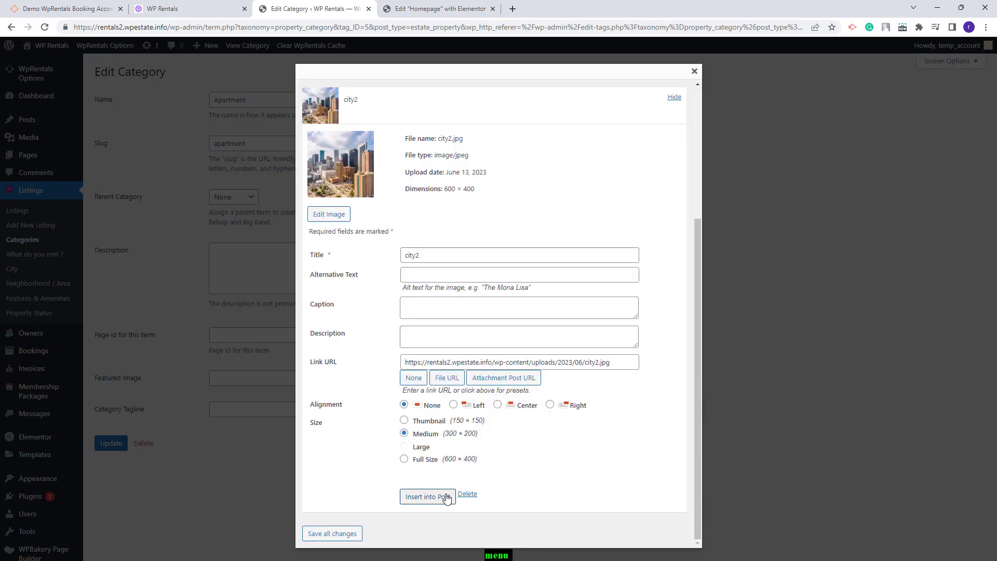
key(Return)
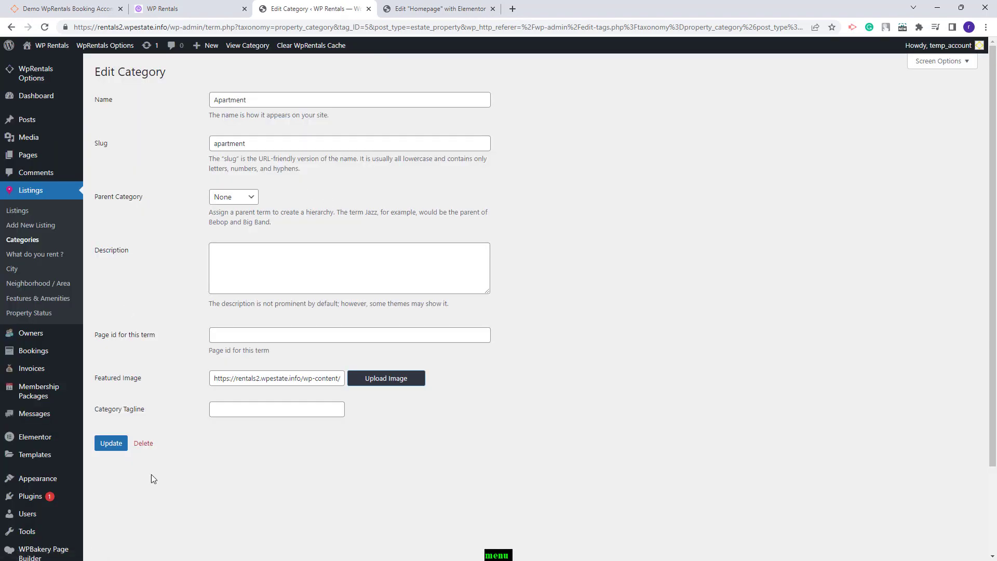
click(111, 443)
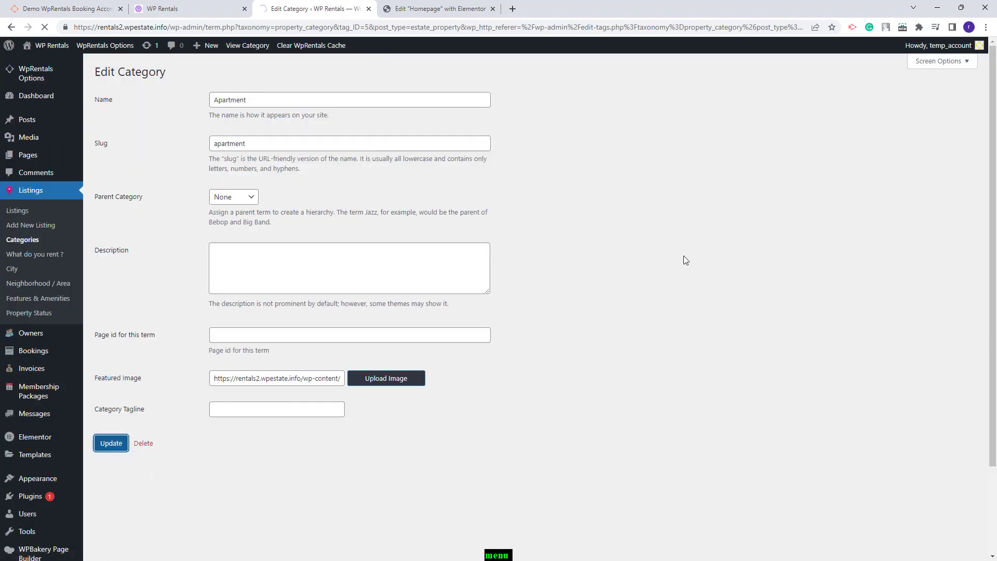
click(185, 9)
click(44, 27)
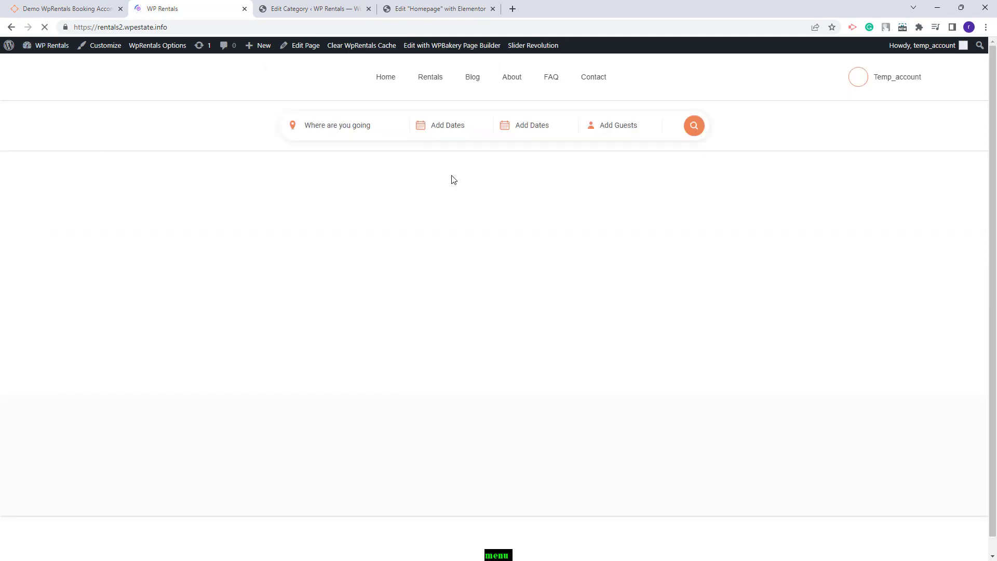
- Confirm the homepage Apartment tile shows the skyline photo, then return to the Apartment category editor
scroll(254, 251, up, 10)
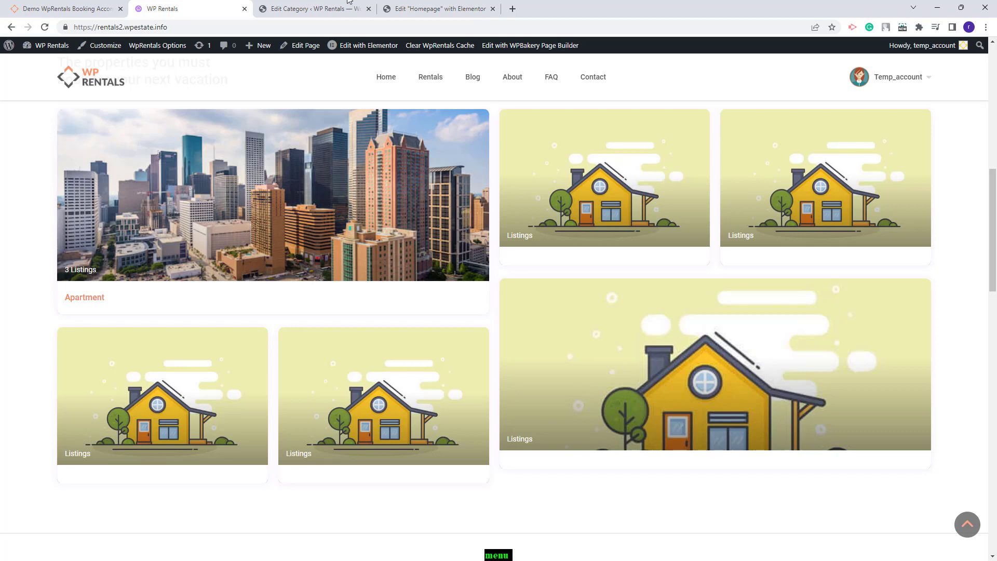
click(330, 10)
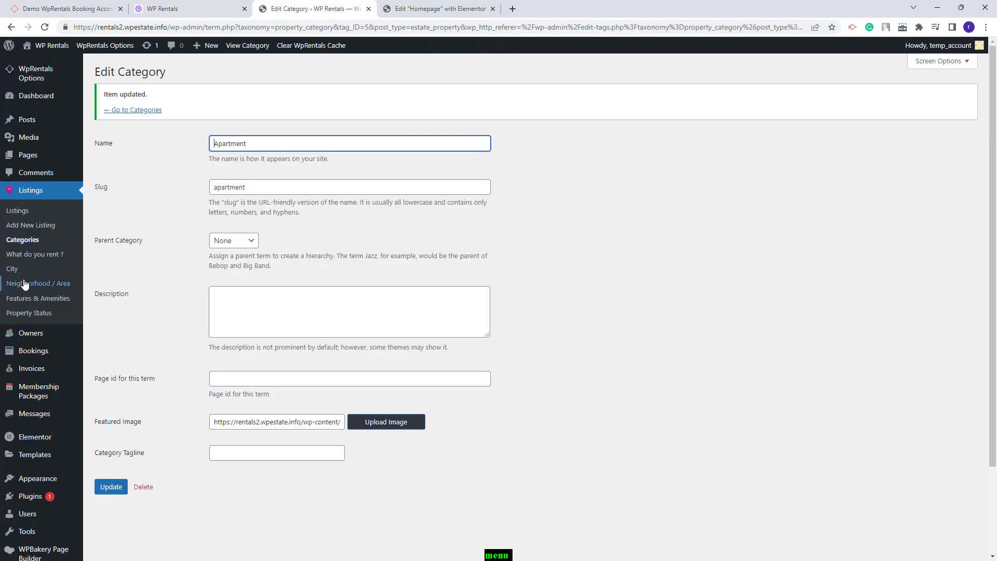
- Upload city3 as the Paphos city's featured image, then view the homepage's updated Paphos card
click(12, 268)
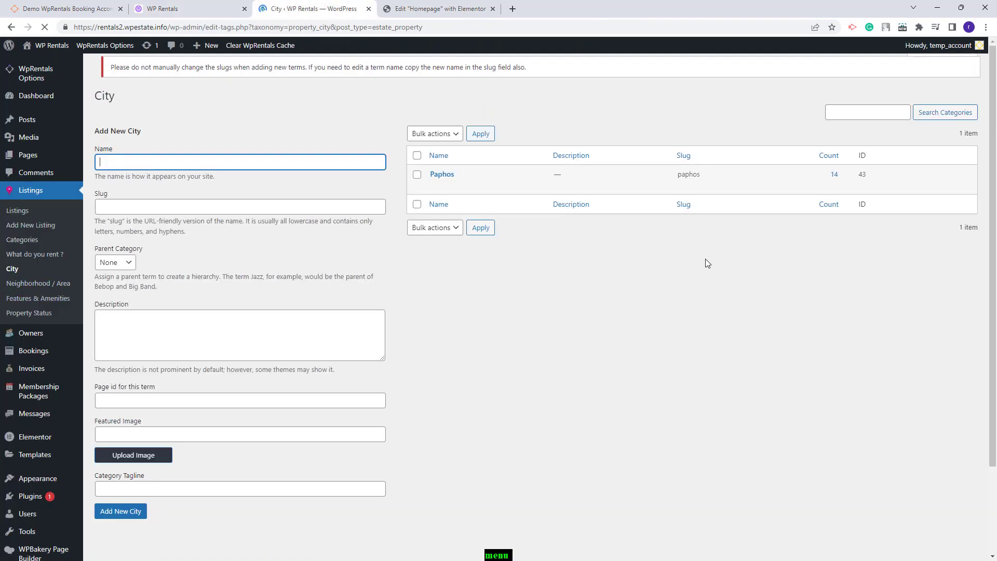
click(437, 194)
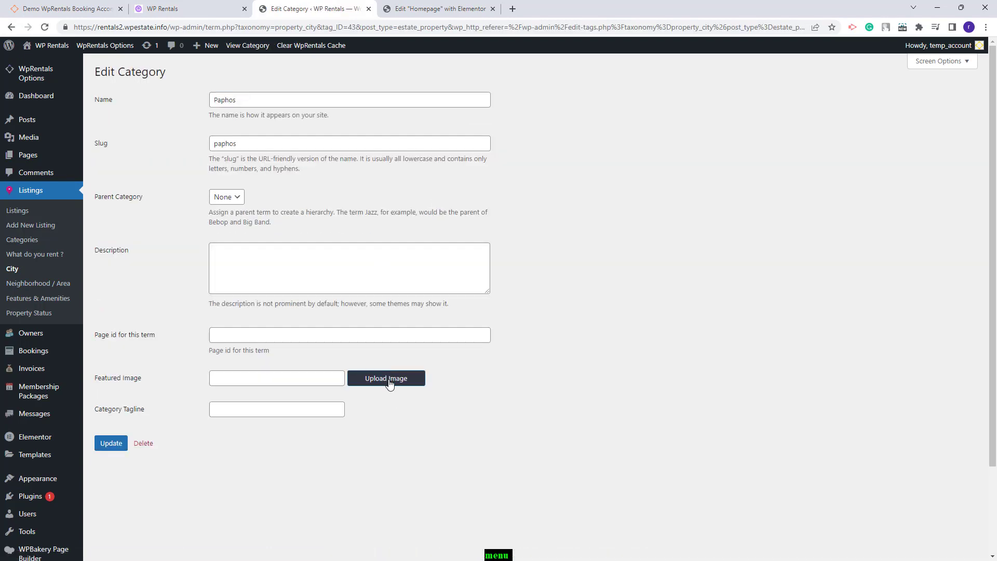
click(391, 378)
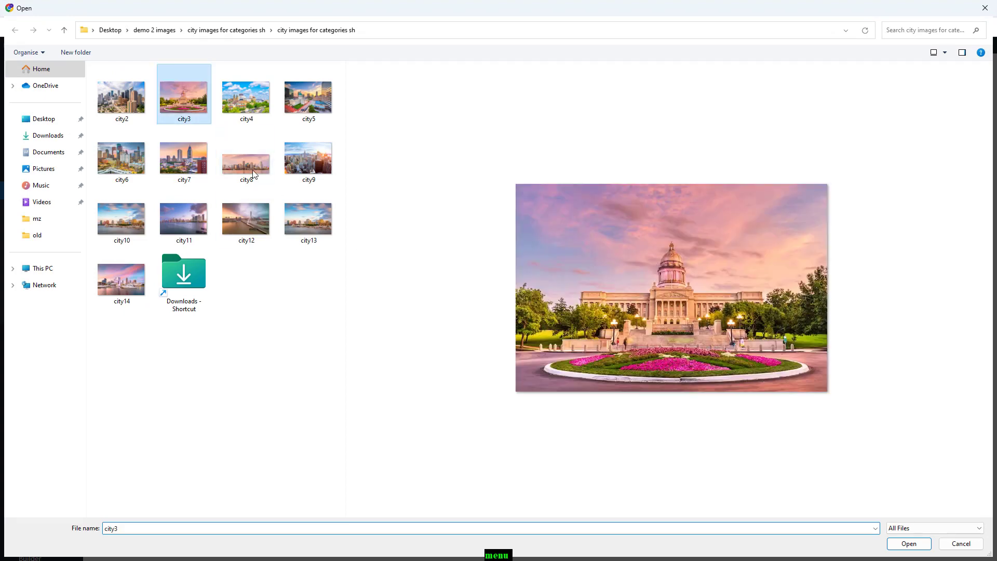
click(908, 543)
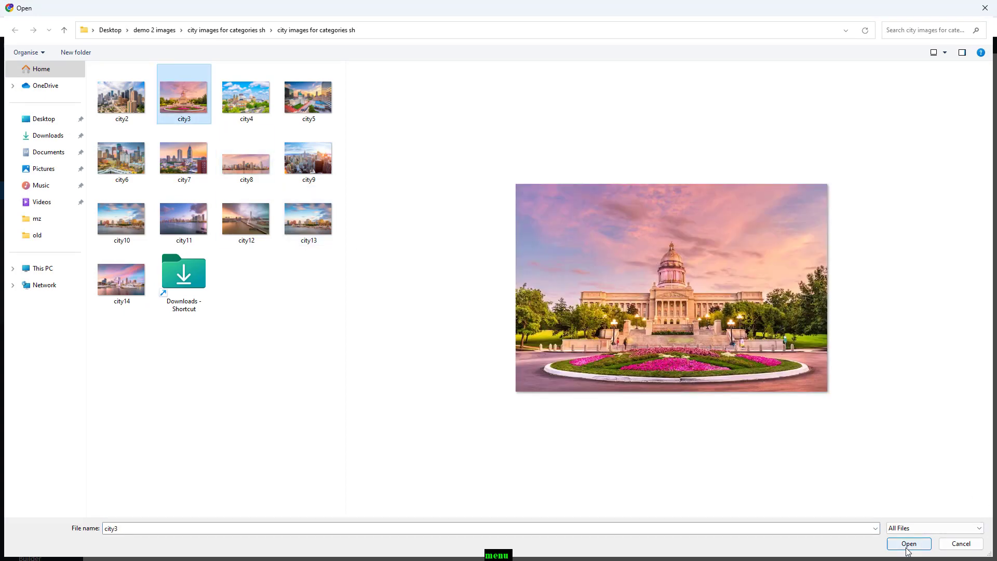
key(Return)
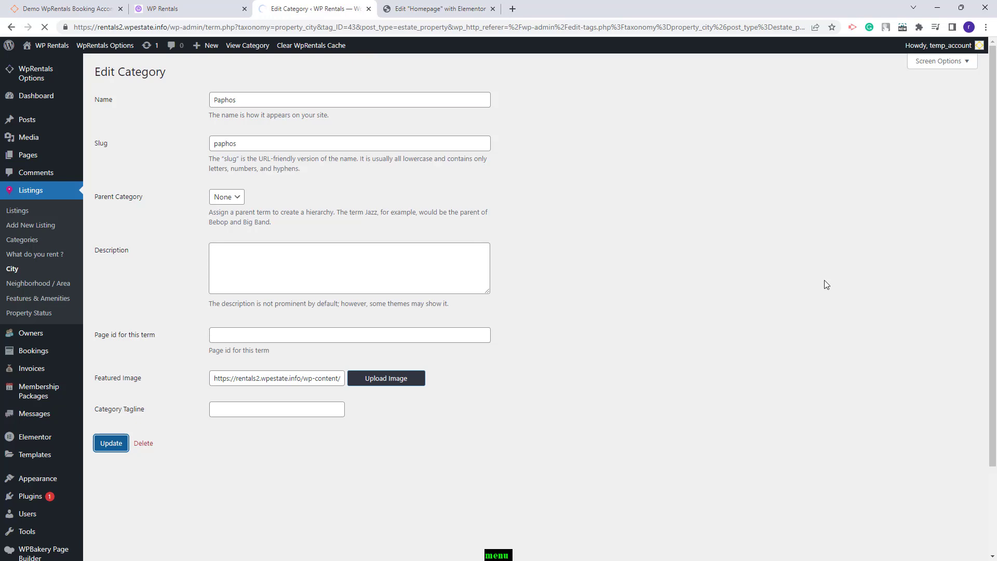
key(ctrl+shift+Tab)
scroll(647, 233, down, 1)
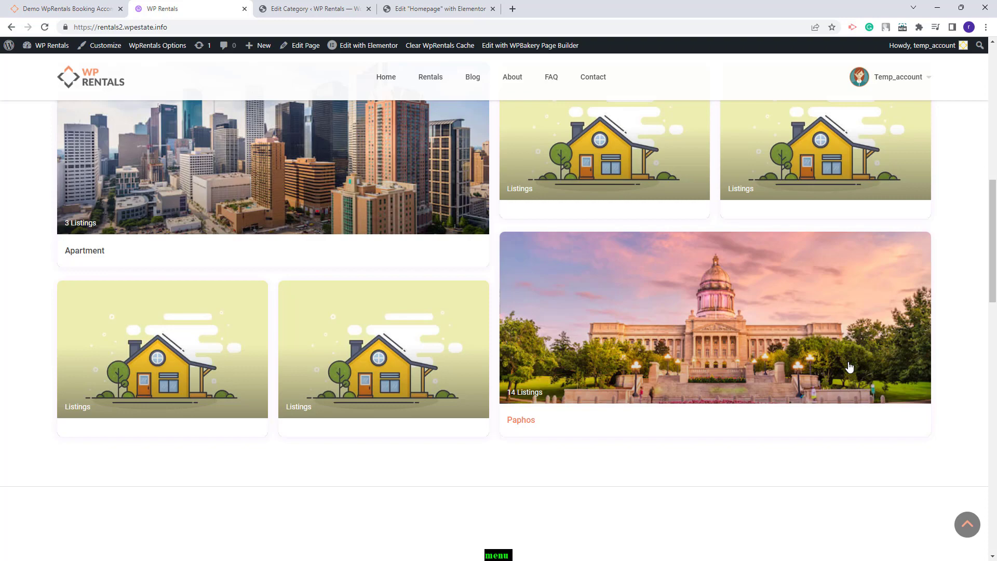
- Review the homepage category tiles and six Paphos area photos, then return to the Elementor editor
scroll(351, 306, up, 3)
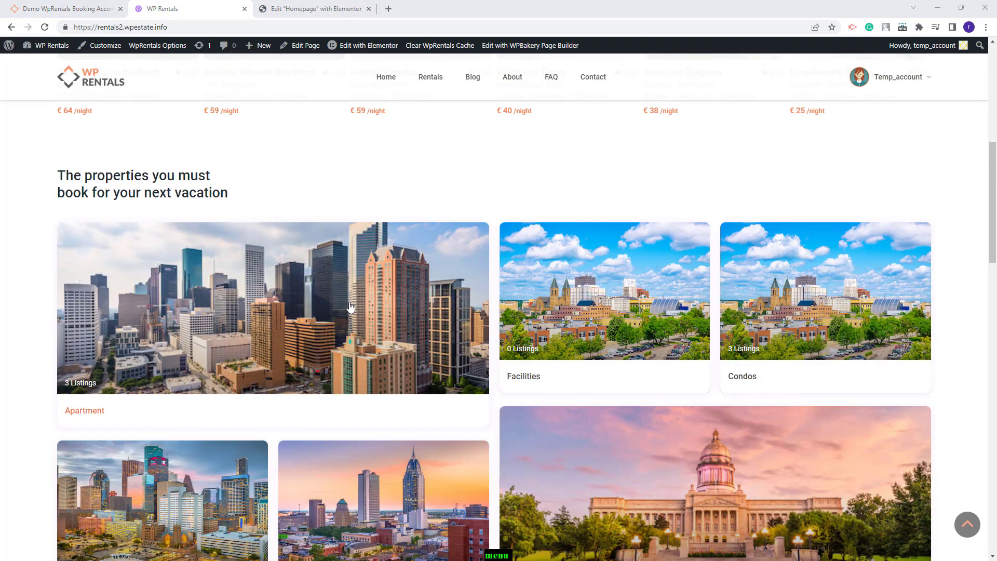
scroll(725, 320, down, 15)
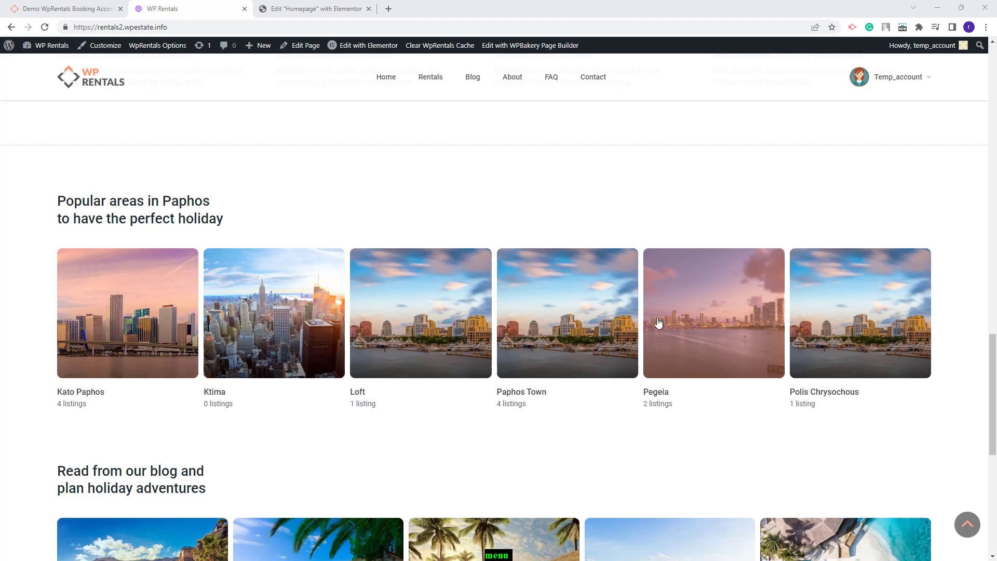
click(332, 8)
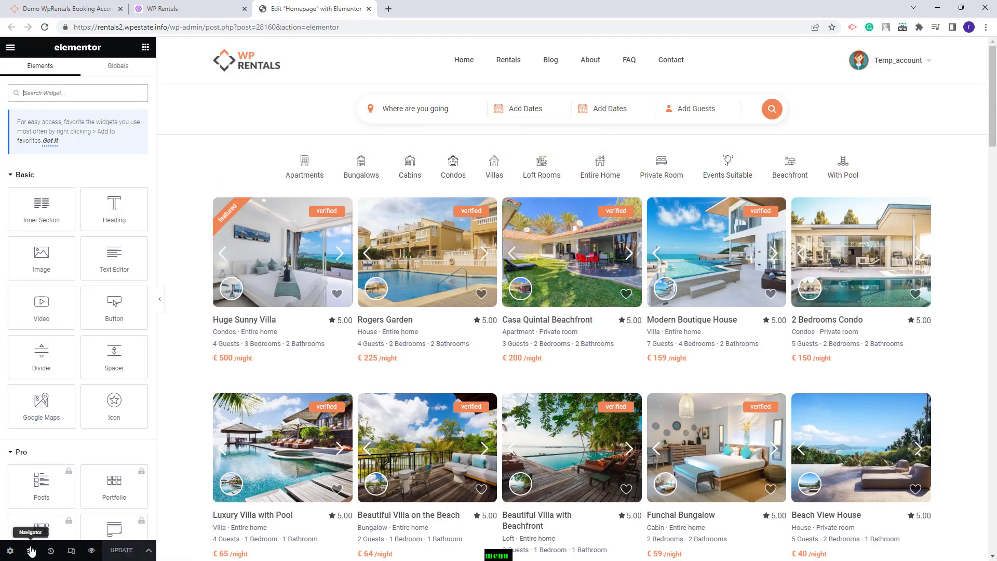
- Open the Navigator, look over the search form's Location and Check In fields, then select the listings section
key(ctrl+i)
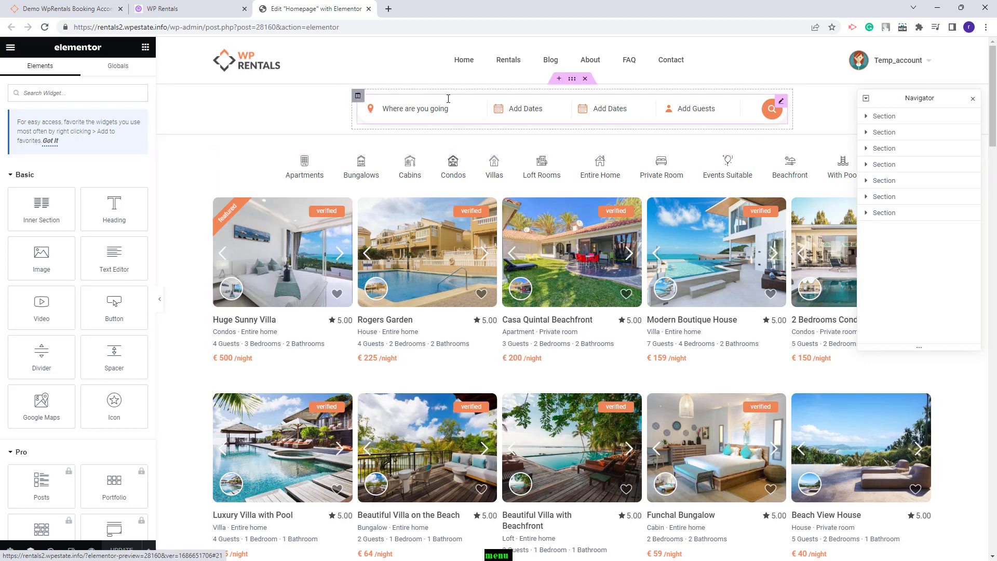
click(901, 122)
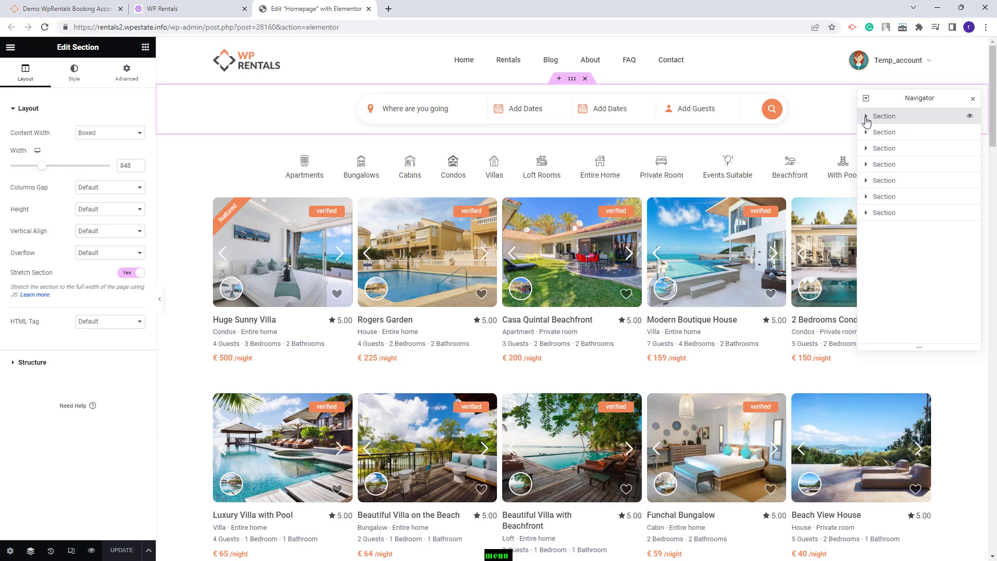
click(442, 114)
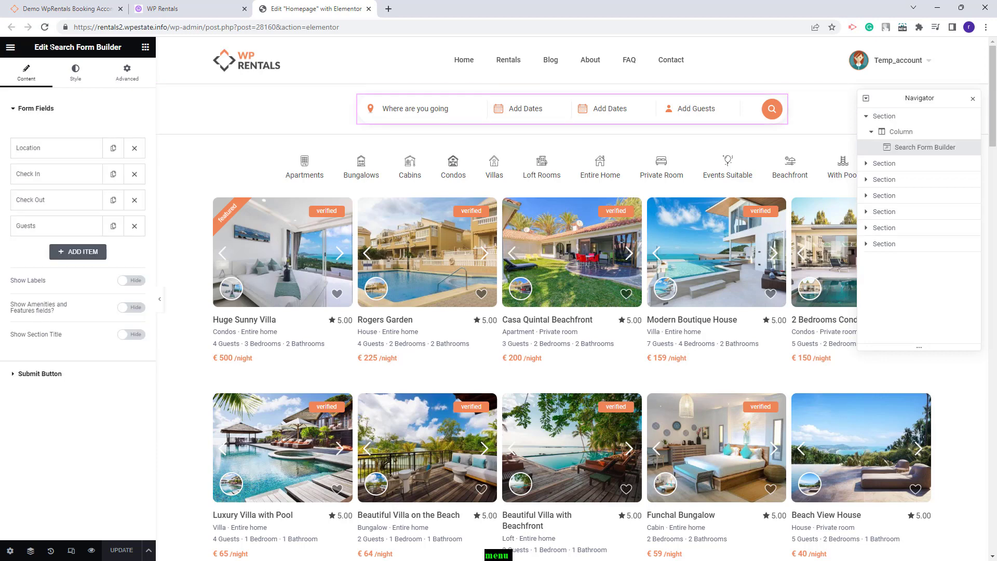
click(56, 148)
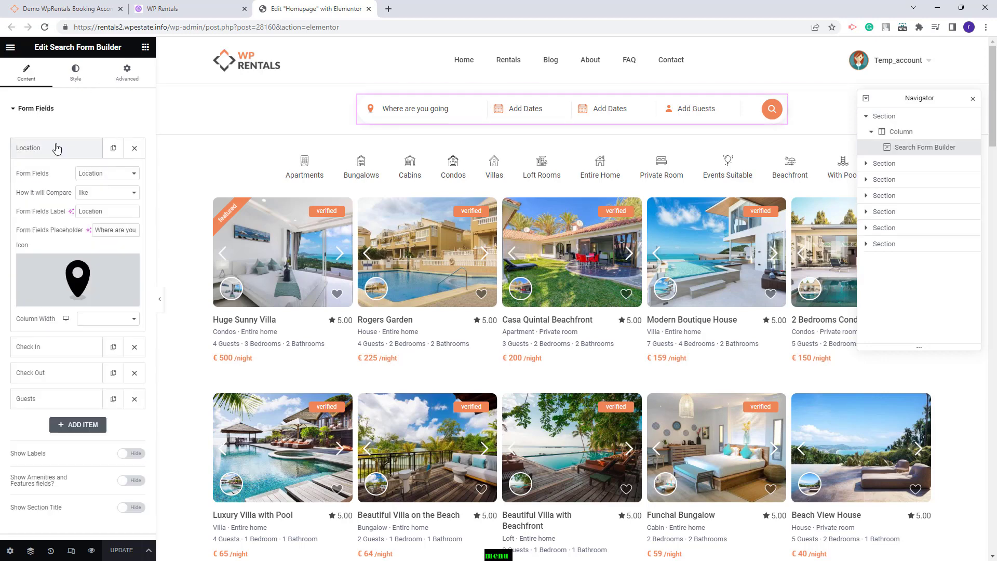
click(56, 148)
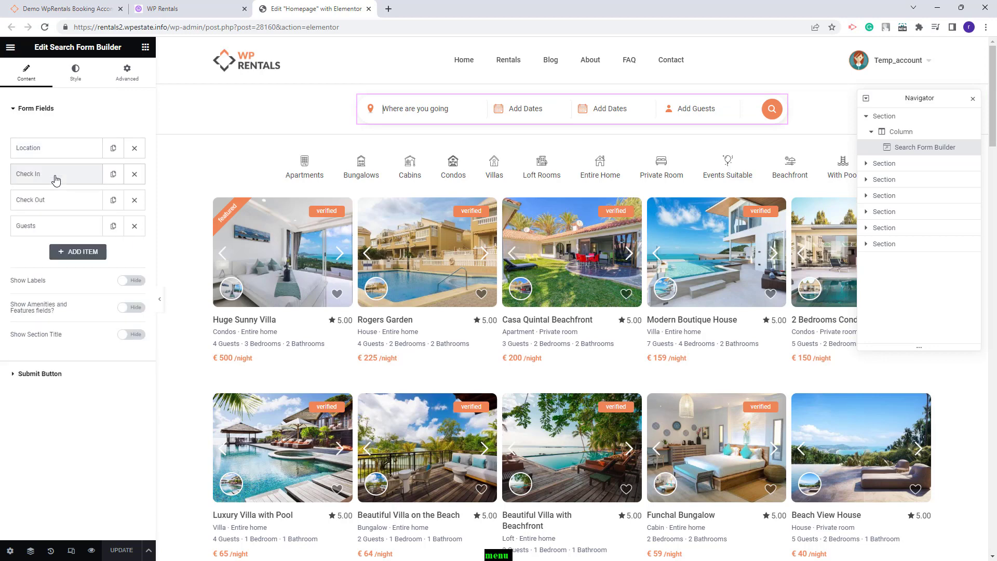
click(56, 176)
click(55, 175)
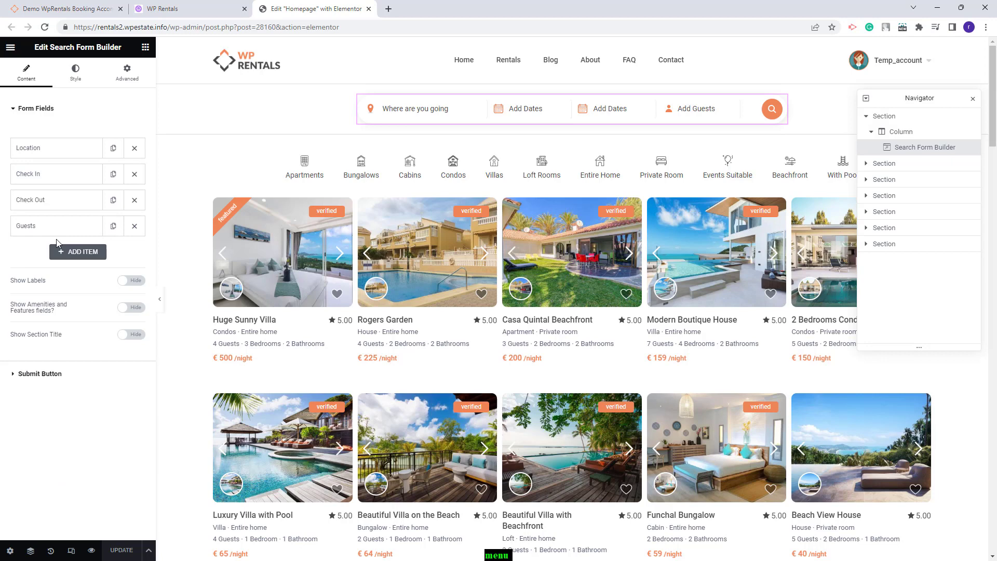
click(900, 164)
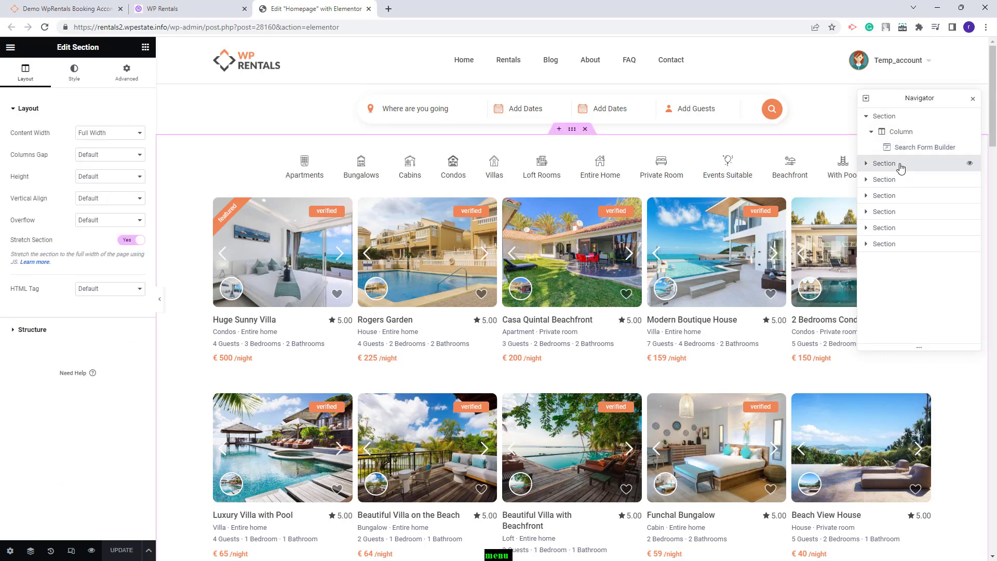
- Switch Hide Owner Thumb to Yes on the Recent Listings widget, which shows 12 items, 6 per row
click(326, 277)
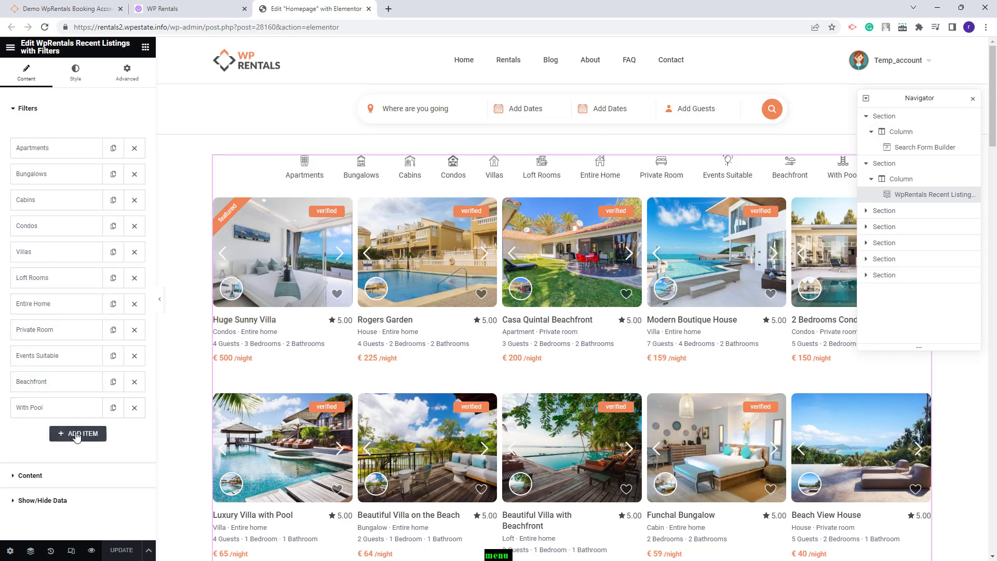
click(27, 108)
click(23, 134)
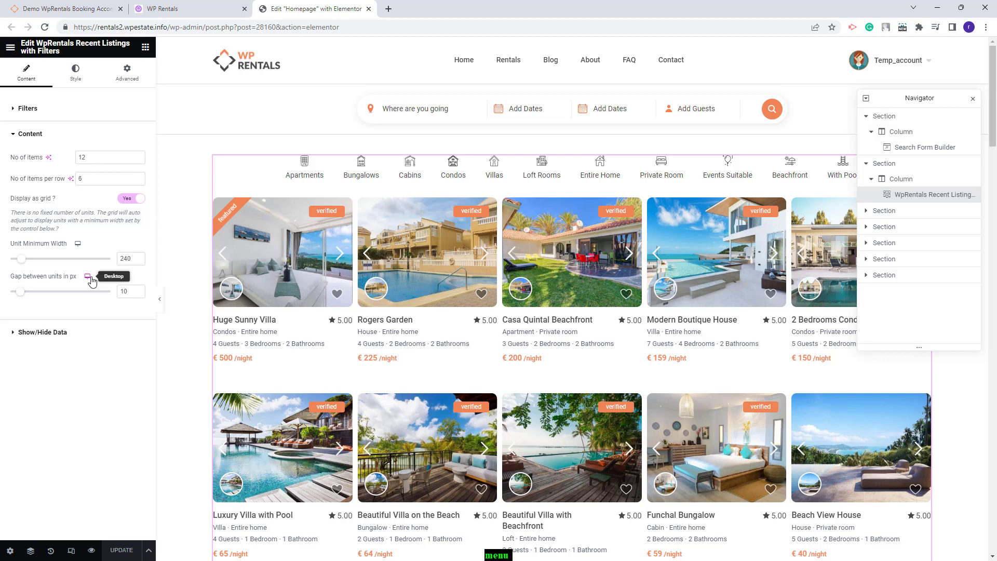
click(41, 337)
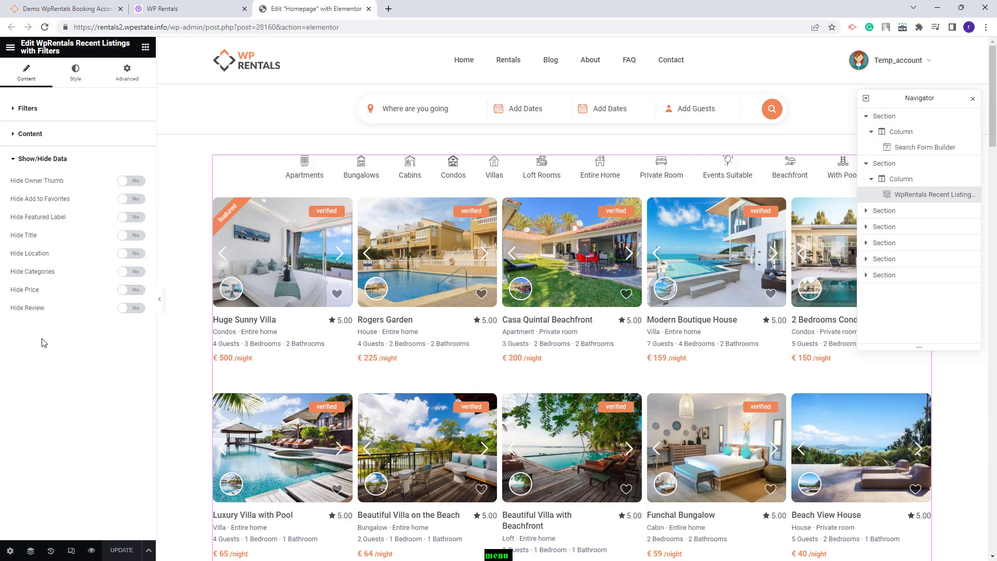
click(135, 182)
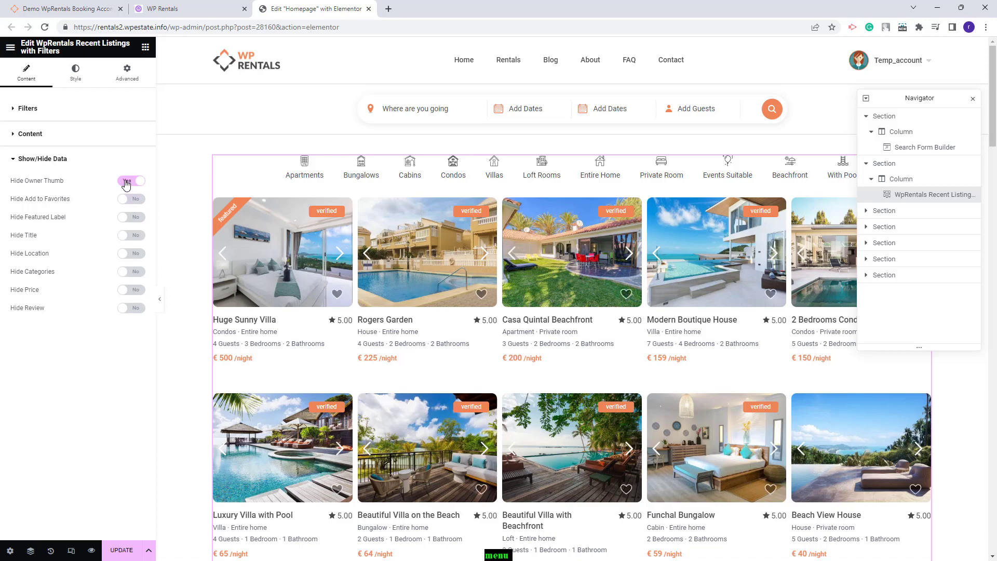
- Select the vacation properties heading and open its title text setting
scroll(516, 314, down, 4)
click(516, 314)
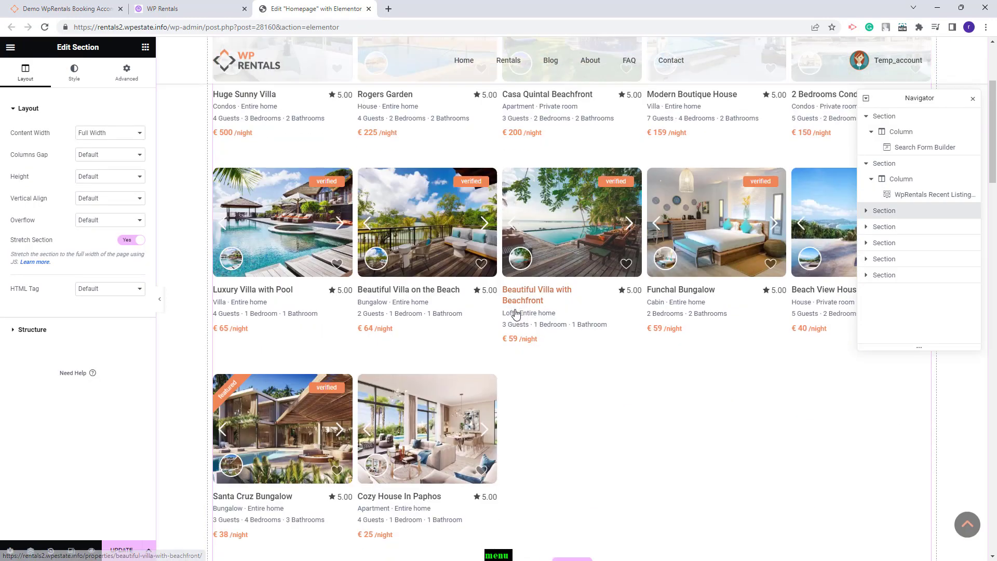
scroll(515, 314, down, 5)
scroll(516, 314, down, 1)
click(428, 222)
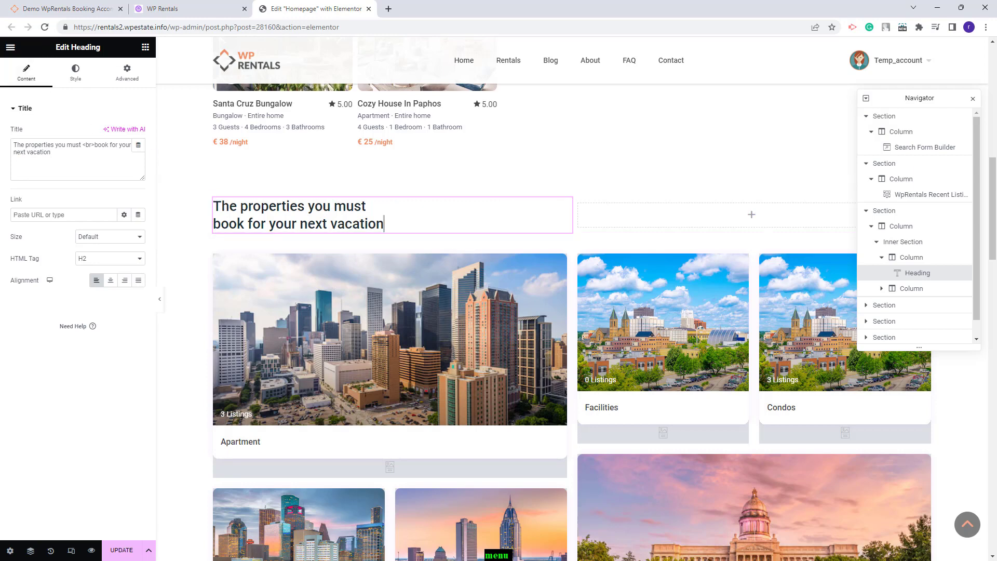
click(66, 156)
- Inspect the Apartment, Facilities and Condos category cards, then select the 'Why choose our rentals' section
click(554, 392)
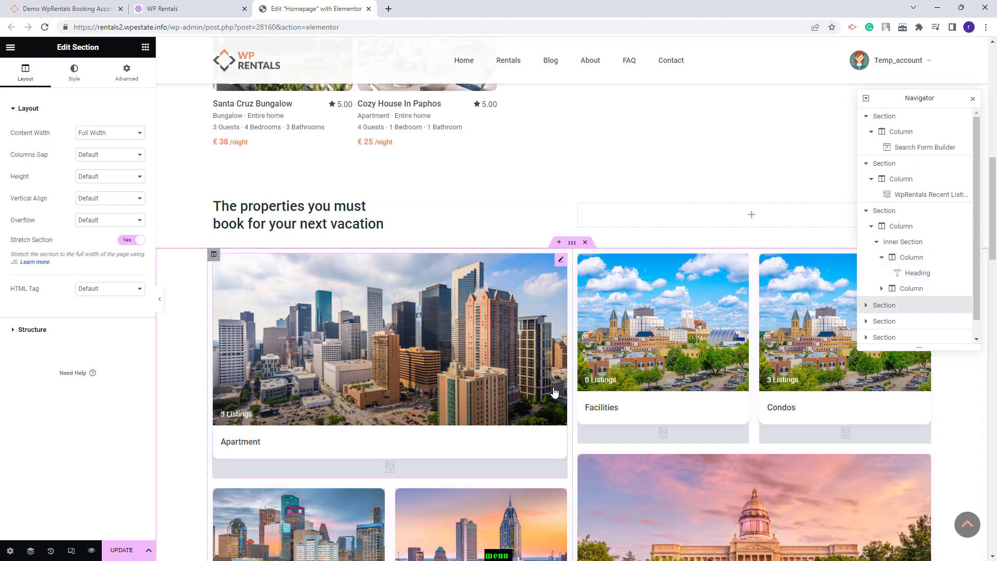
click(547, 449)
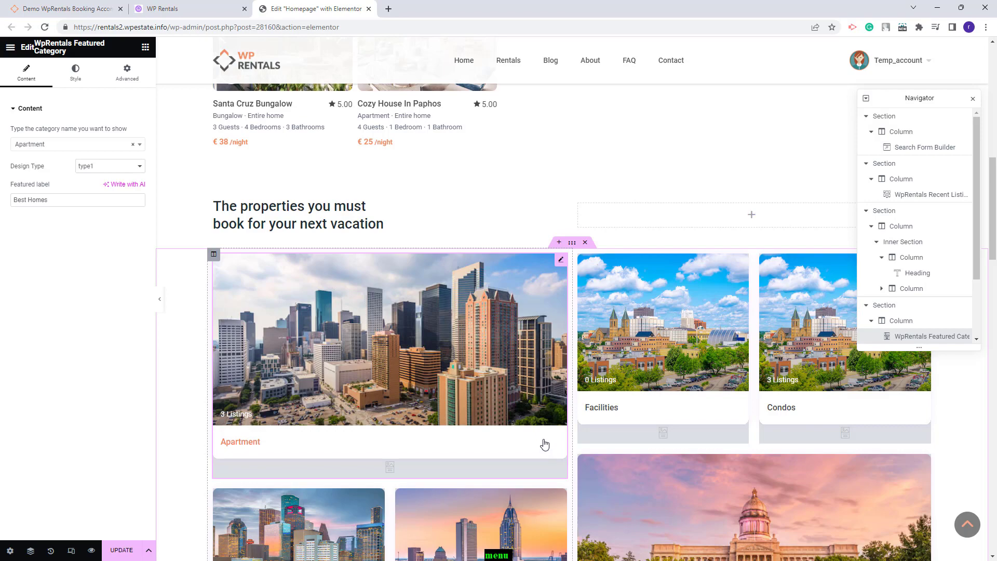
scroll(331, 283, down, 3)
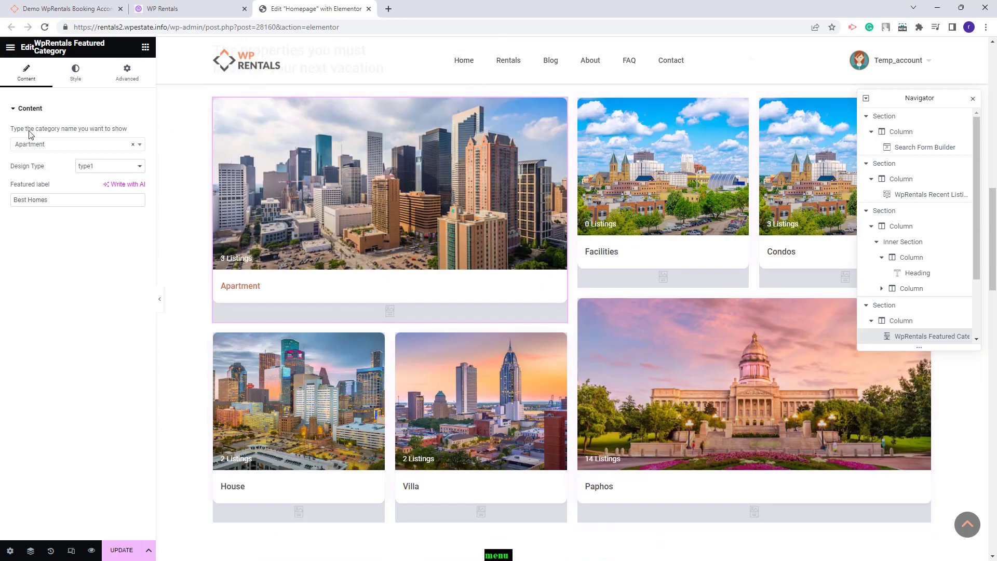
click(734, 247)
click(812, 201)
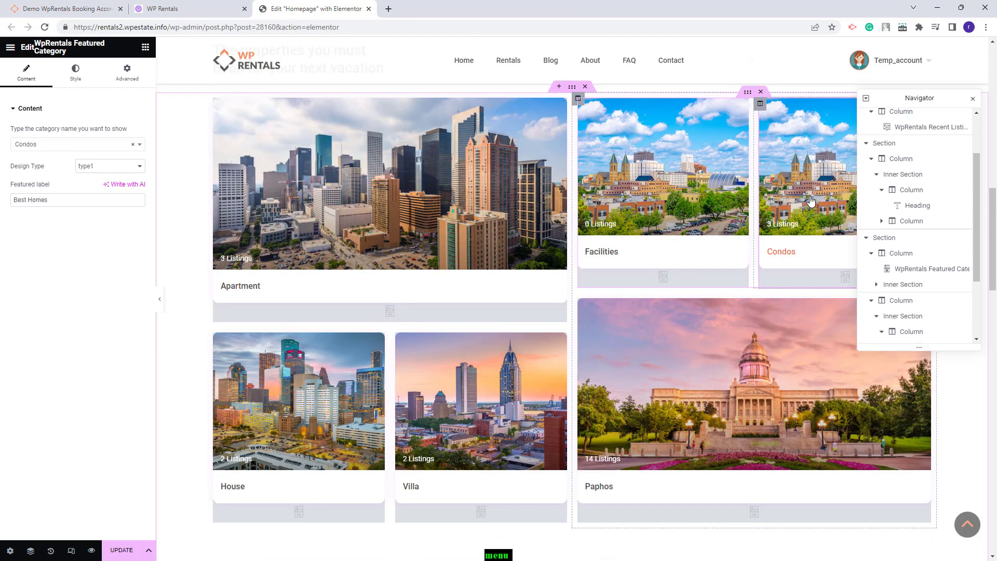
click(108, 166)
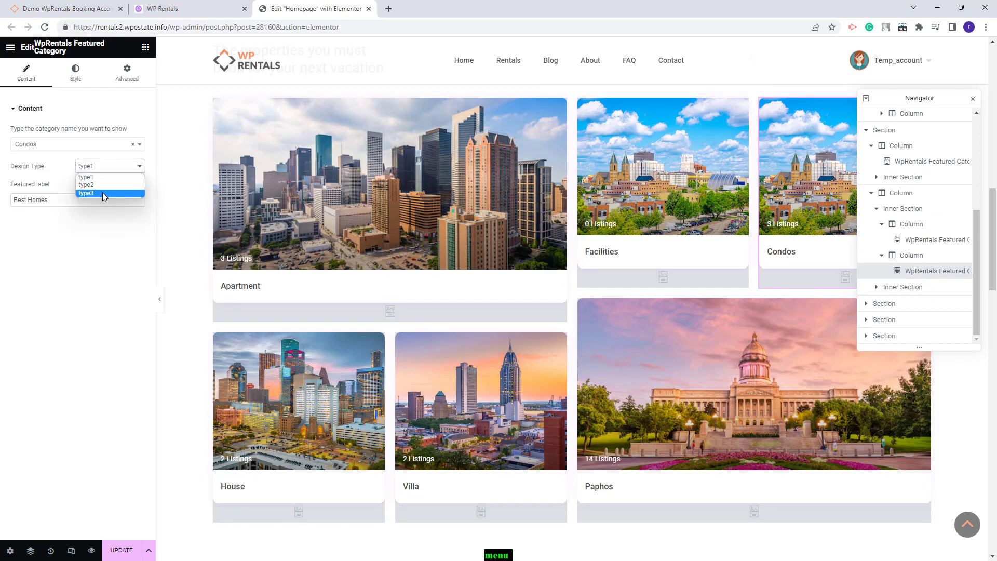
click(102, 191)
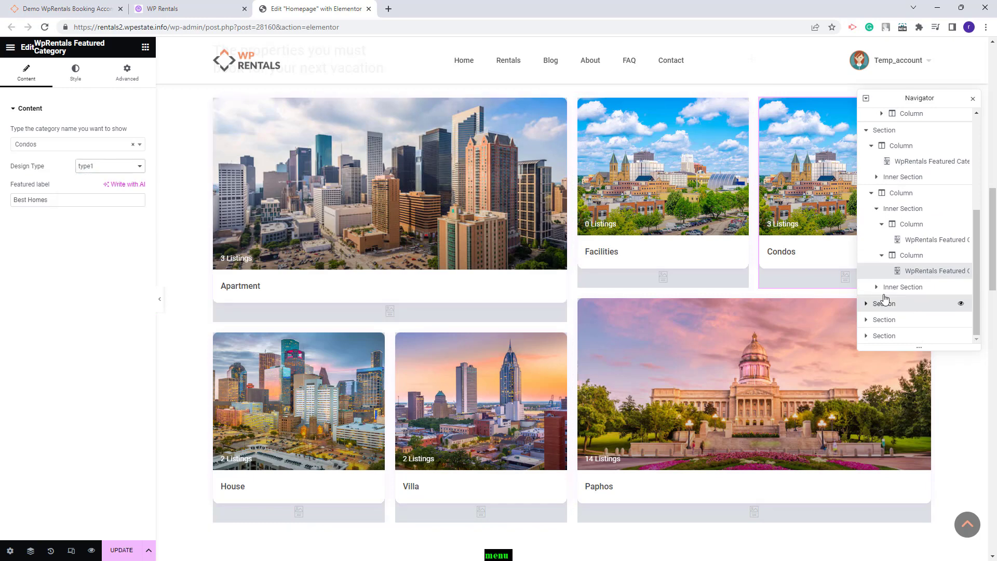
click(885, 303)
scroll(351, 256, down, 7)
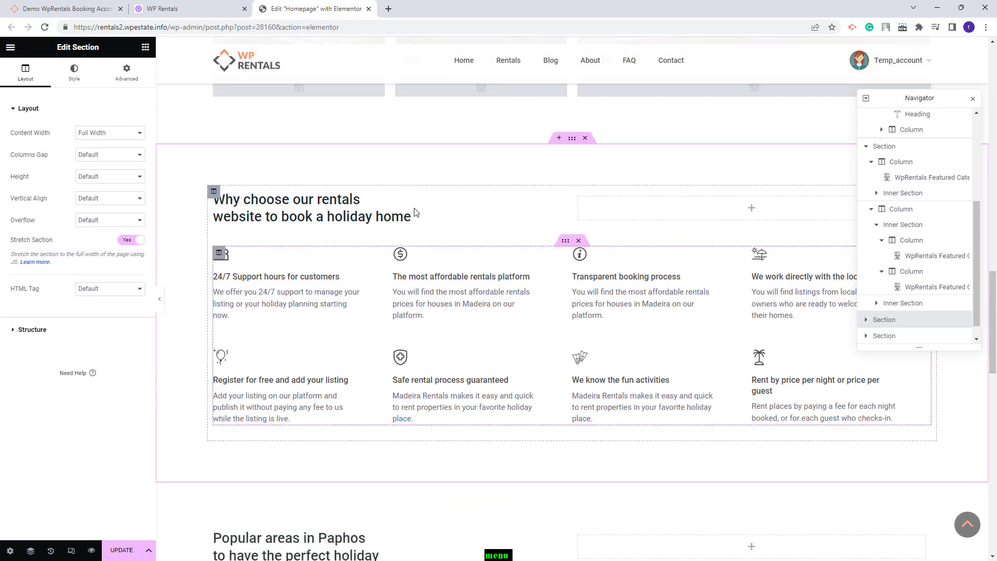
- Inspect the 'Why choose our rentals' heading and the 24/7 Support icon box, undoing a change
click(330, 207)
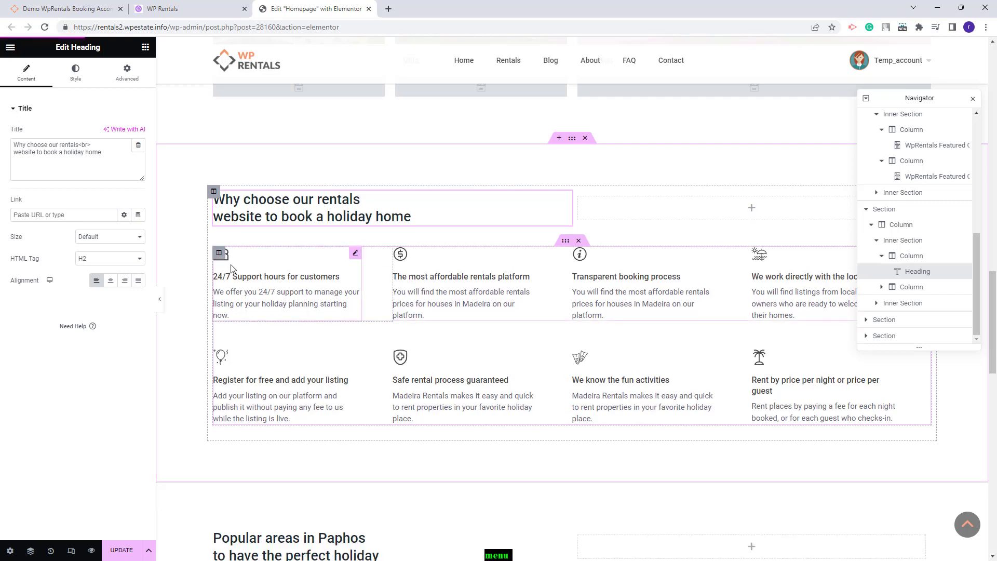
click(251, 272)
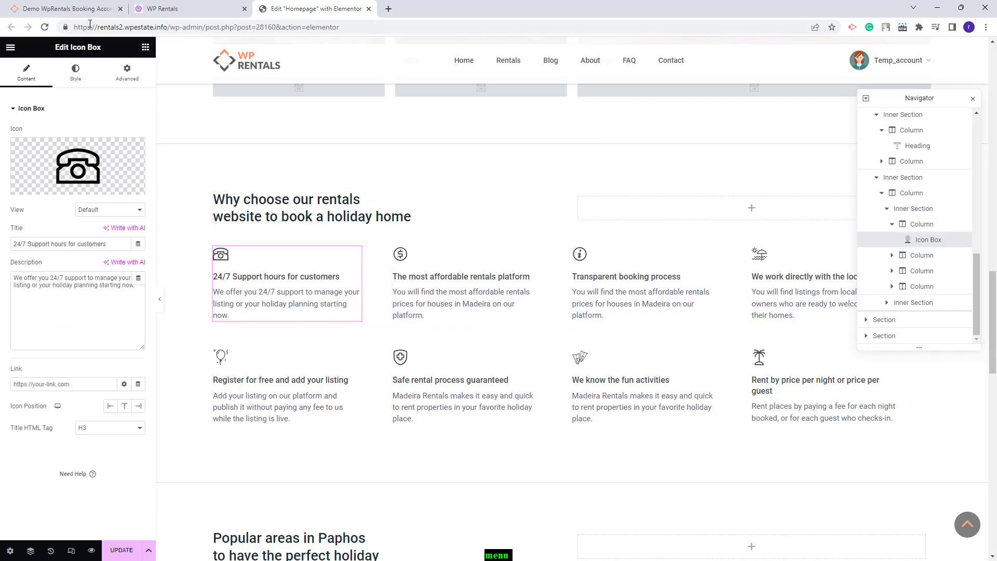
mouse_move(60, 165)
key(ctrl+z)
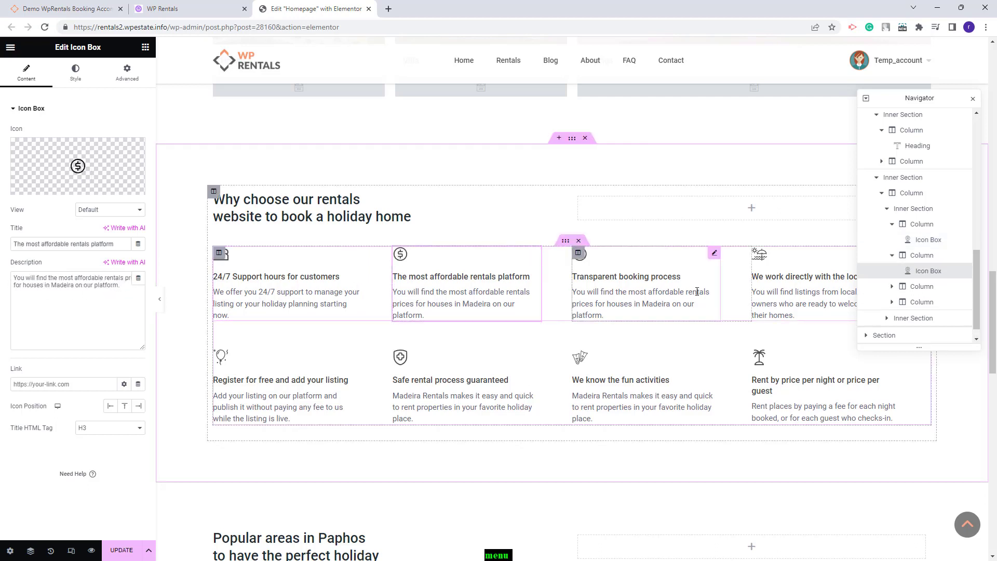
- Select the Register for free icon box, then the Popular areas in Paphos section below it
click(287, 409)
click(638, 336)
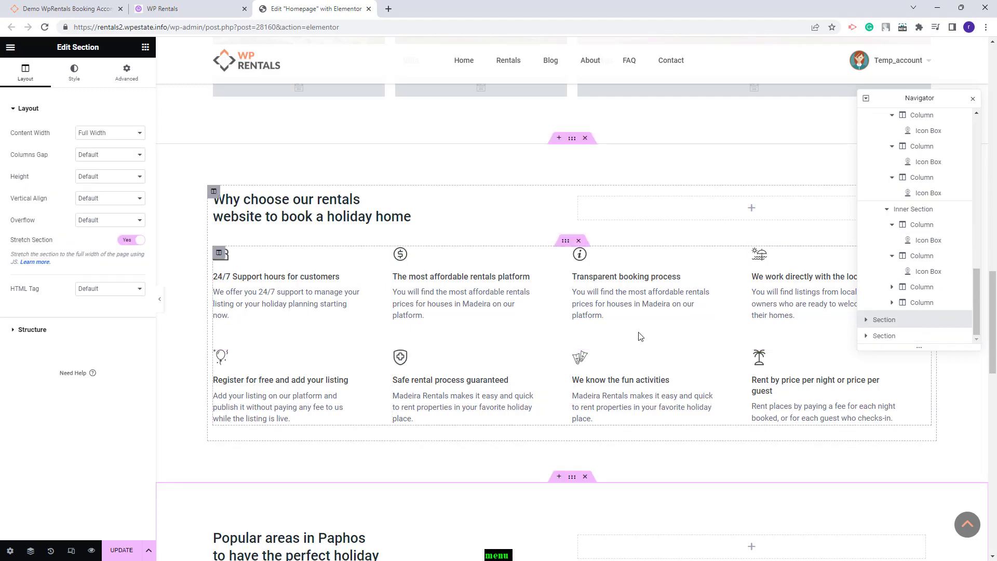
scroll(636, 327, down, 5)
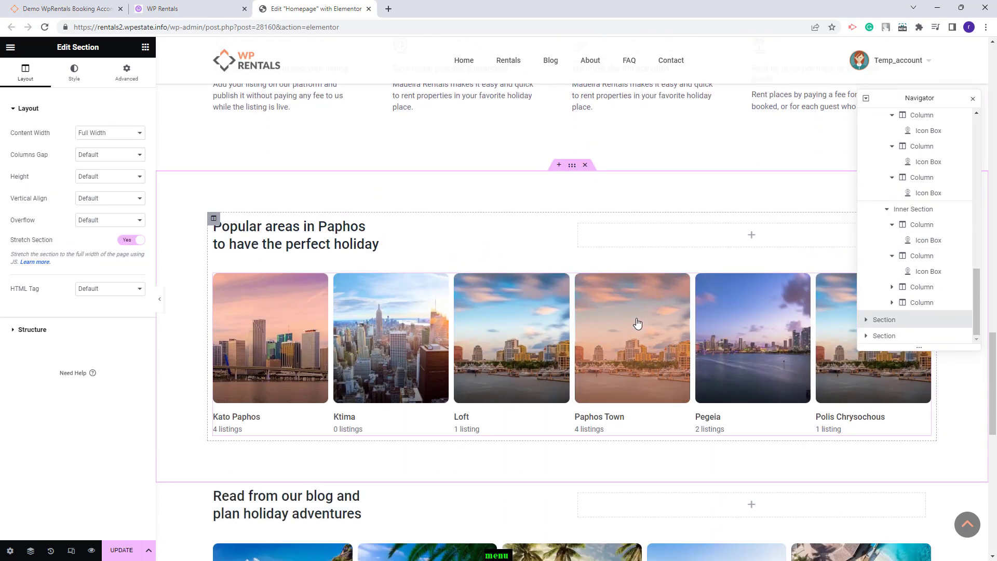
- Inspect the Paphos areas list and Popular areas heading, then select the blog section below
click(296, 424)
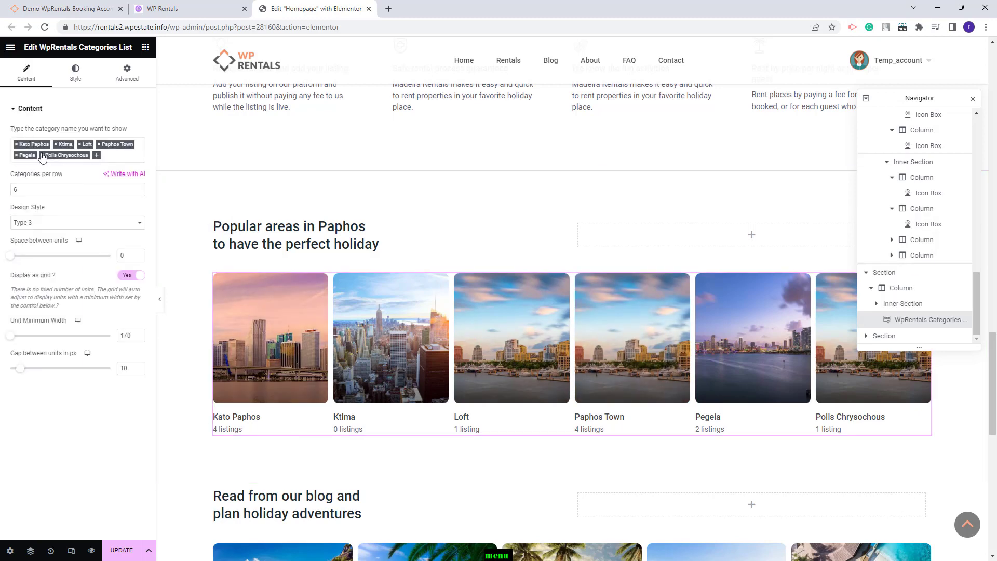
click(223, 229)
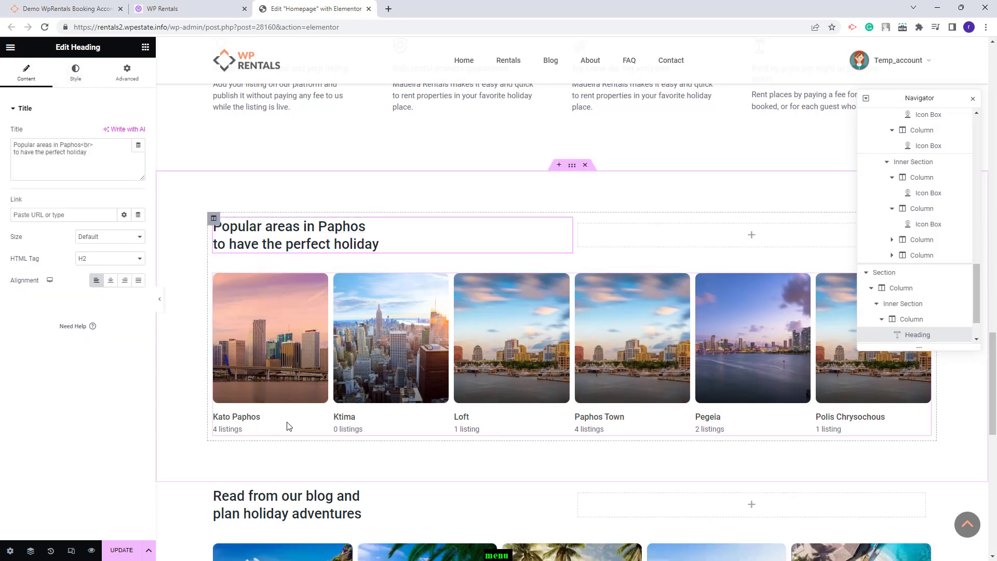
click(289, 426)
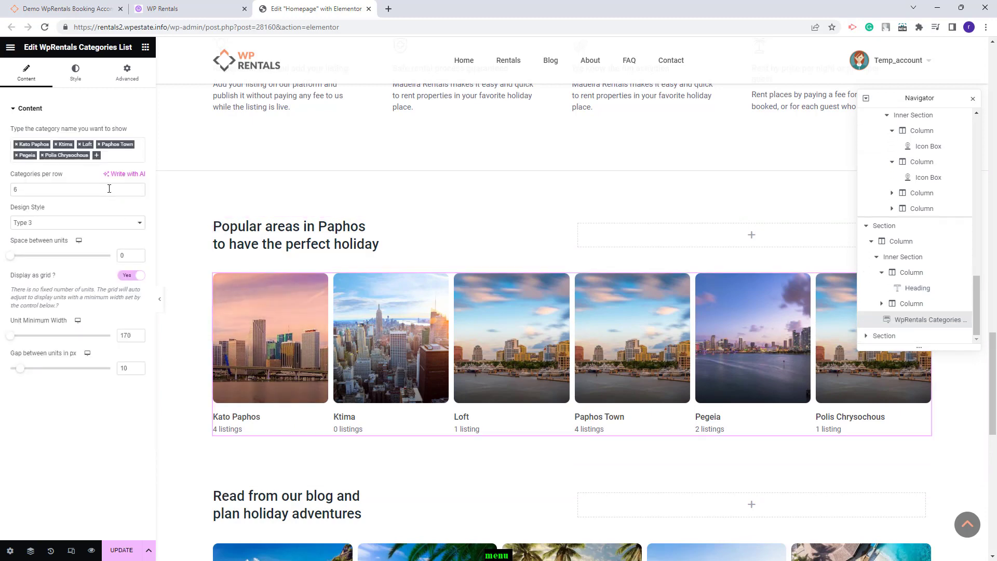
click(881, 338)
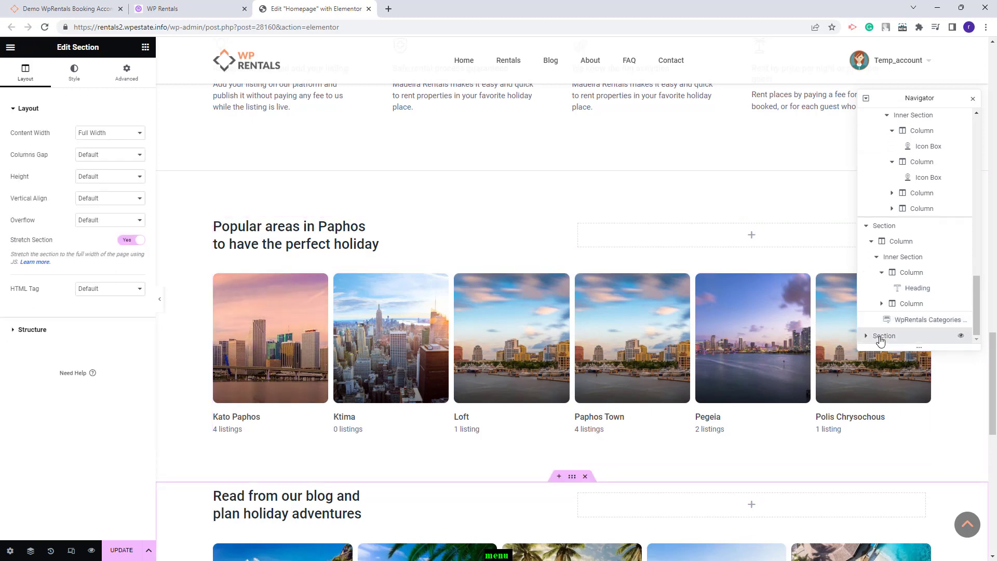
scroll(441, 436, down, 4)
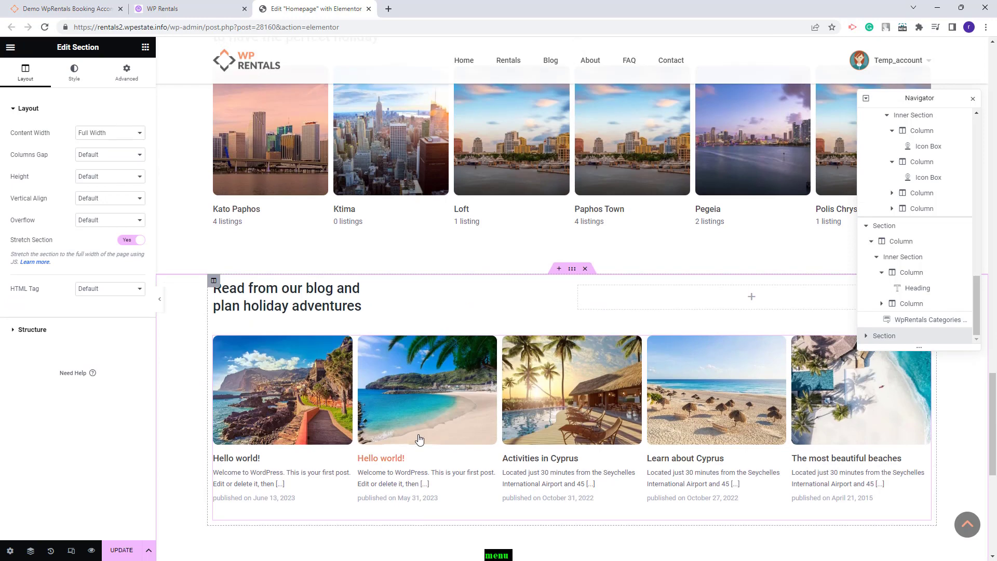
- Open the WpRentals Recent Items blog widget and check its item-type dropdown (articles, 5 per row)
click(314, 491)
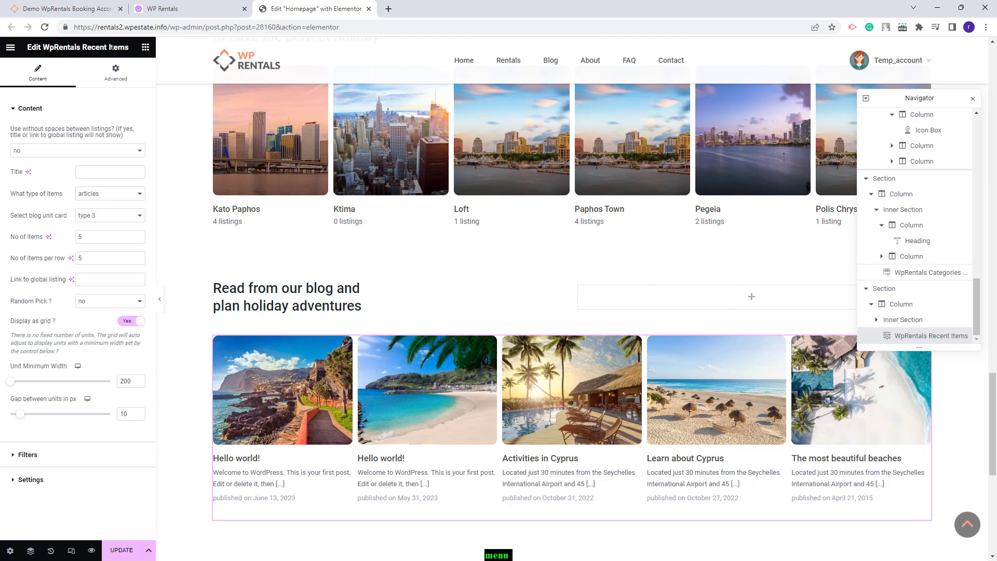
click(106, 193)
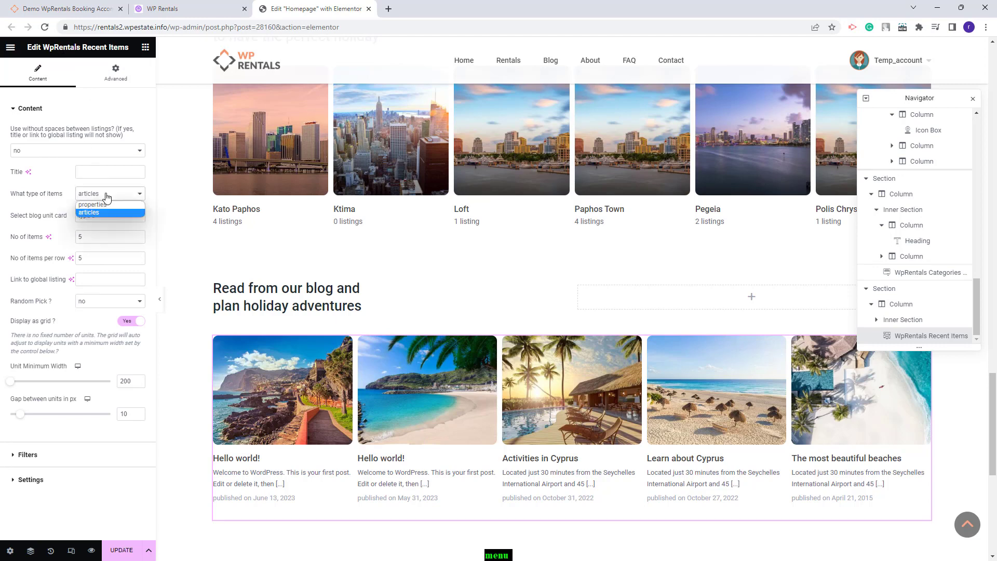
click(127, 107)
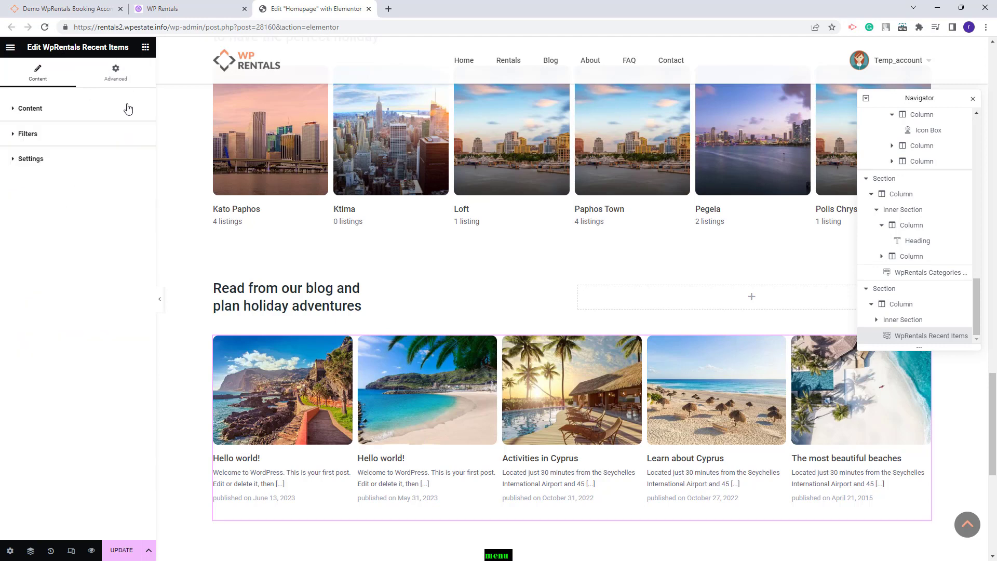
click(118, 113)
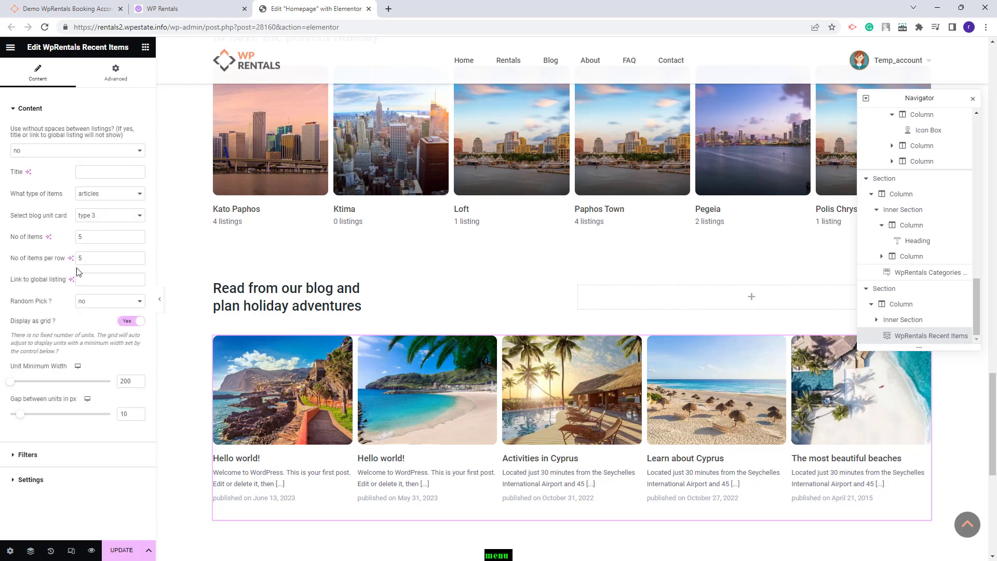